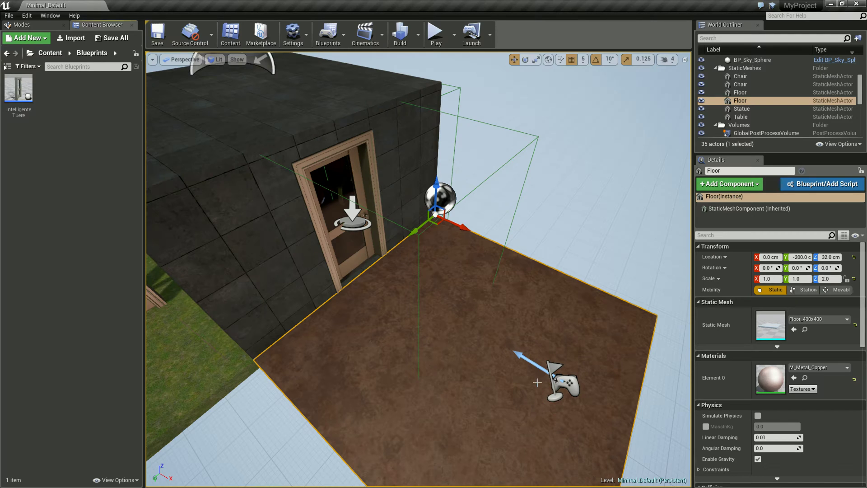
Turn the view toward the house and door, then open the IntelligenteTuere blueprint's Event Graph.
mouse_move(532, 358)
right_down()
mouse_move(510, 350)
mouse_move(497, 356)
mouse_move(515, 356)
right_up()
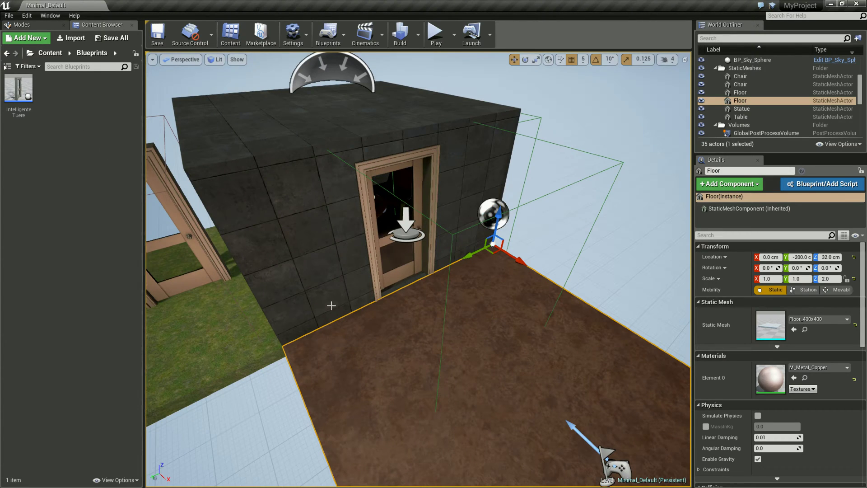
double_click(18, 88)
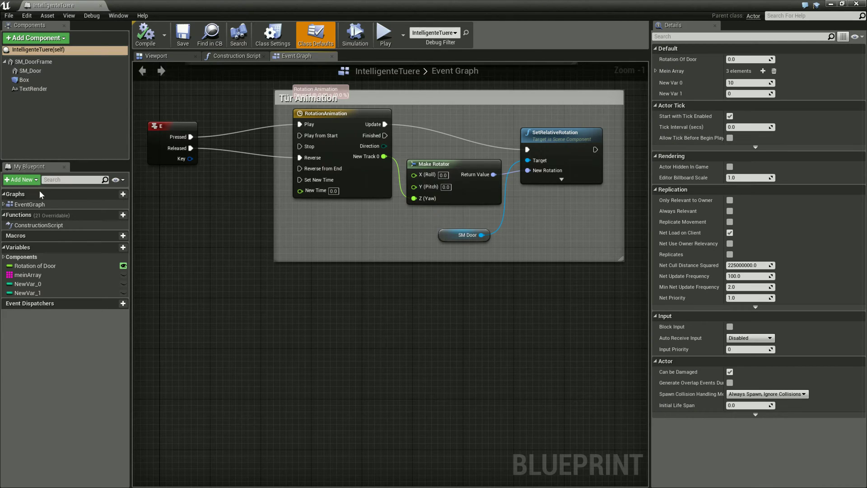
Browse the Object Types list for NewVar_0's variable type, leaving it as Integer.
click(39, 282)
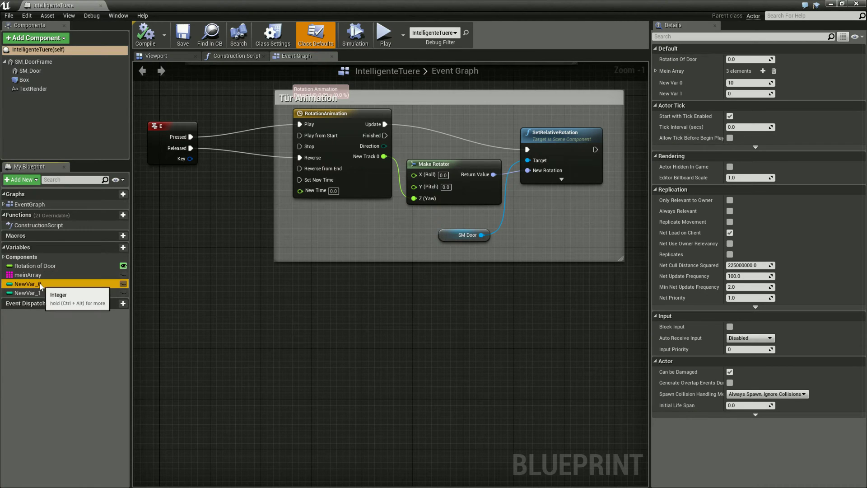
click(744, 69)
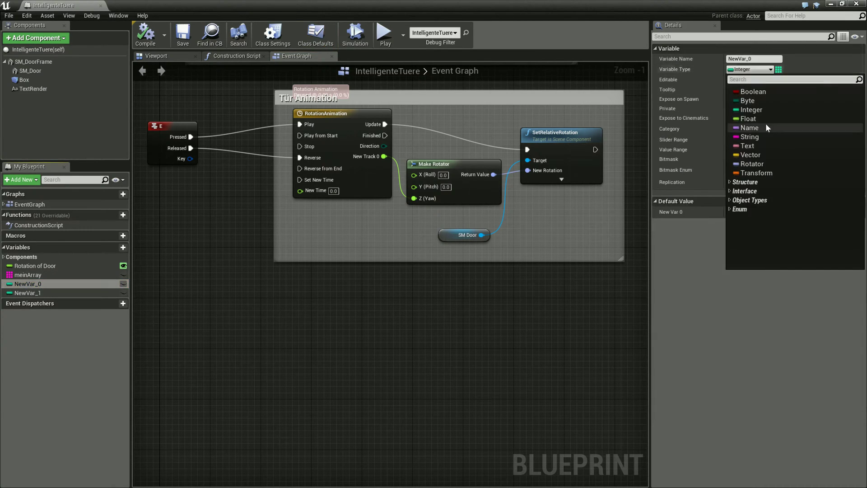
click(739, 201)
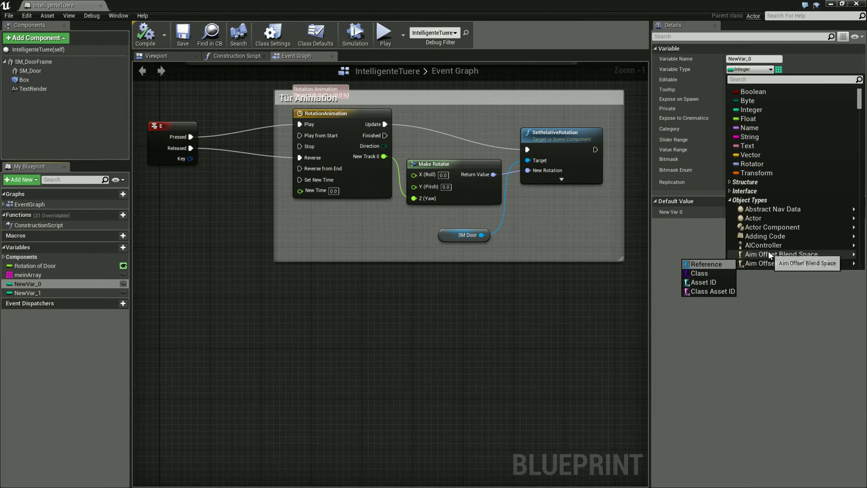
mouse_move(784, 219)
mouse_move(772, 236)
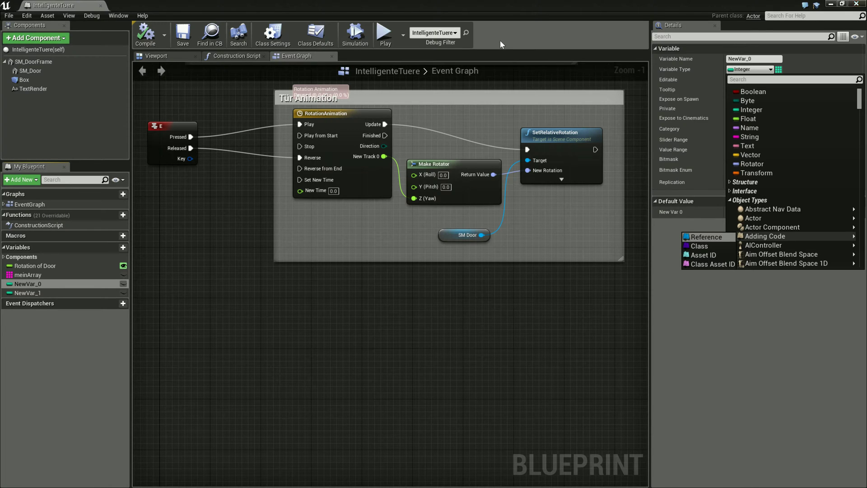
click(170, 56)
Look at the door's Viewport preview, then browse Object Types again from the Event Graph.
click(170, 55)
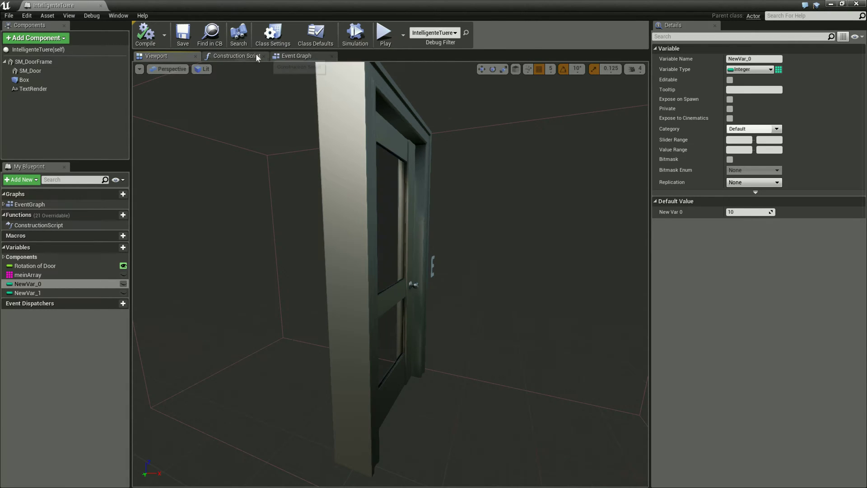
click(286, 56)
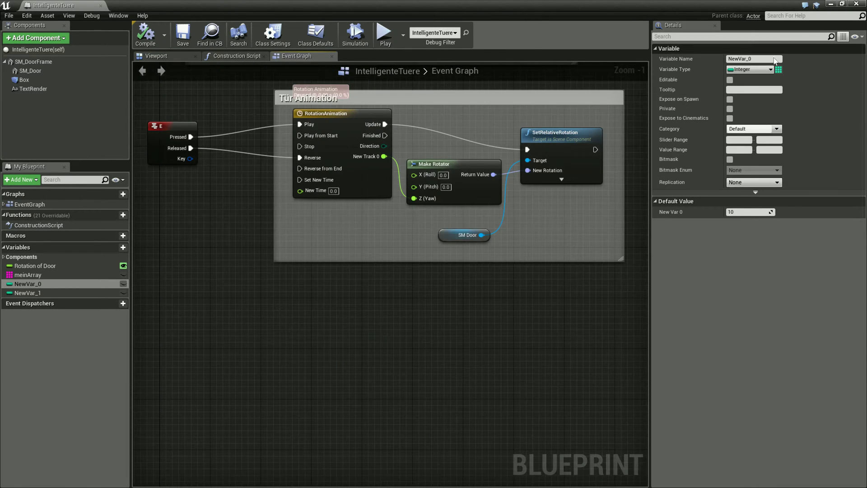
click(755, 70)
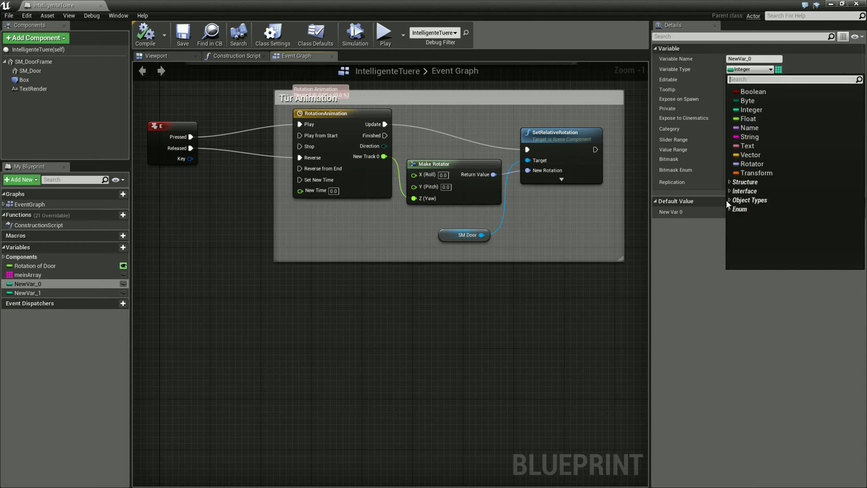
click(749, 200)
mouse_move(748, 220)
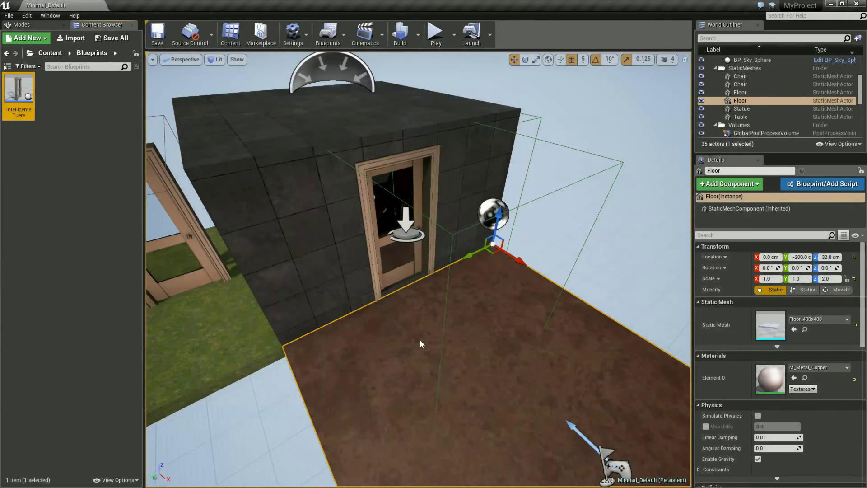
Create an Actor-based Blueprint Class named 'Projectile' from the Content Browser context menu.
scroll(420, 343, down, 2)
scroll(418, 341, down, 1)
scroll(416, 340, down, 1)
scroll(424, 339, down, 2)
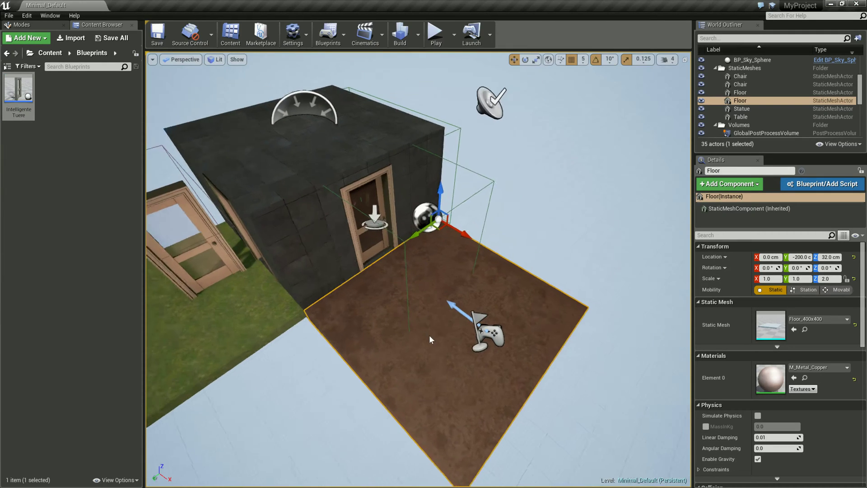
scroll(408, 347, up, 2)
right_click(57, 94)
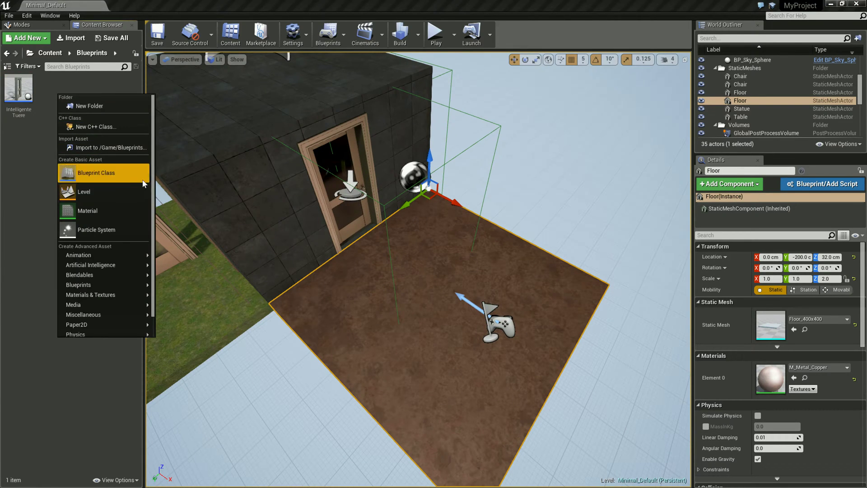
click(113, 173)
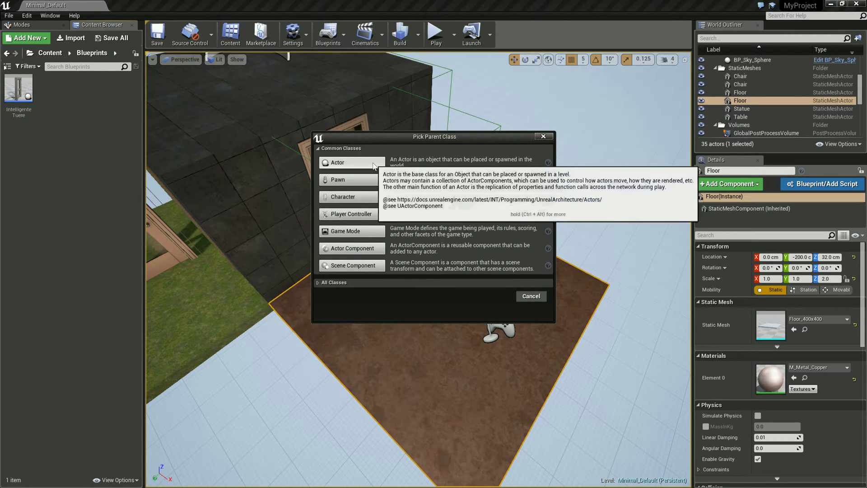
click(414, 176)
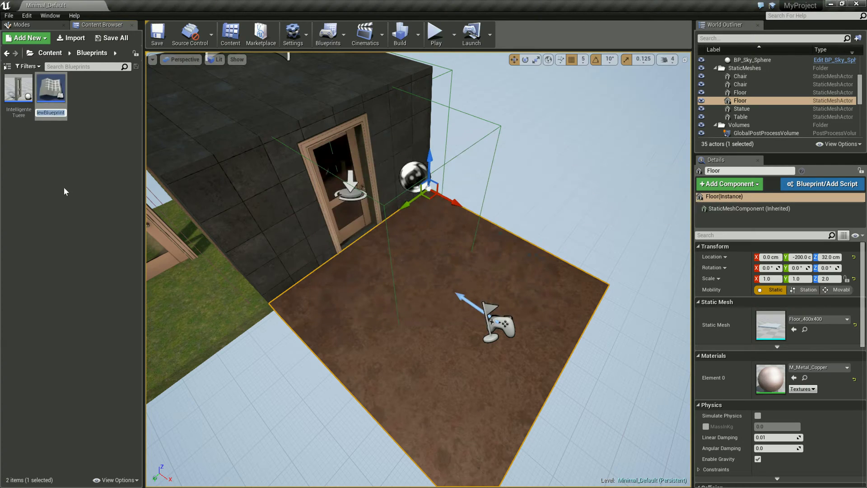
text(Proje)
text(ctile)
key(Return)
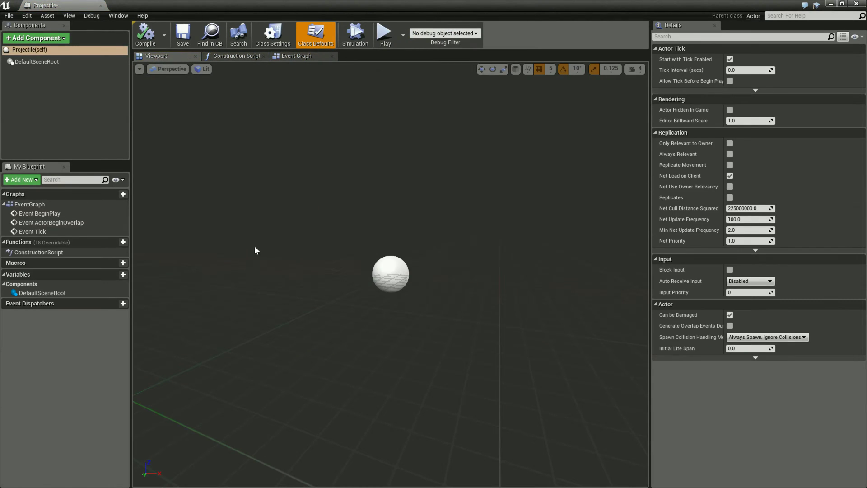
Add a Sphere Collision component under DefaultSceneRoot, then deselect it.
click(40, 39)
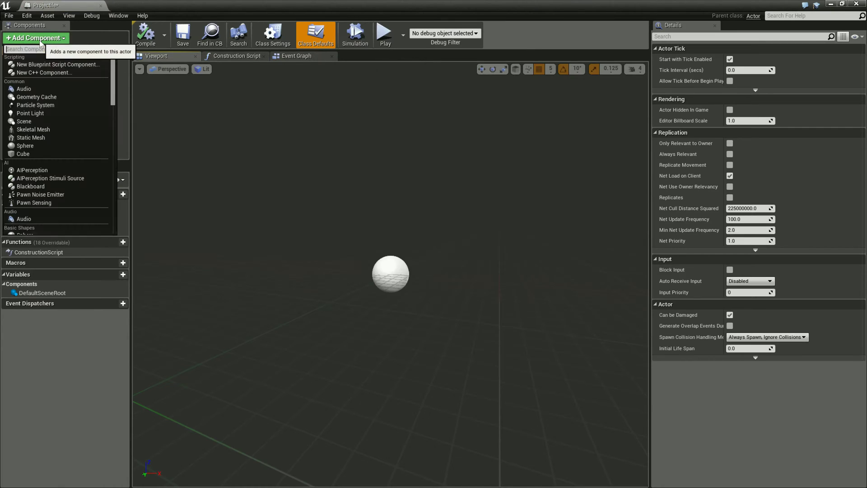
scroll(52, 158, down, 1)
scroll(48, 180, down, 1)
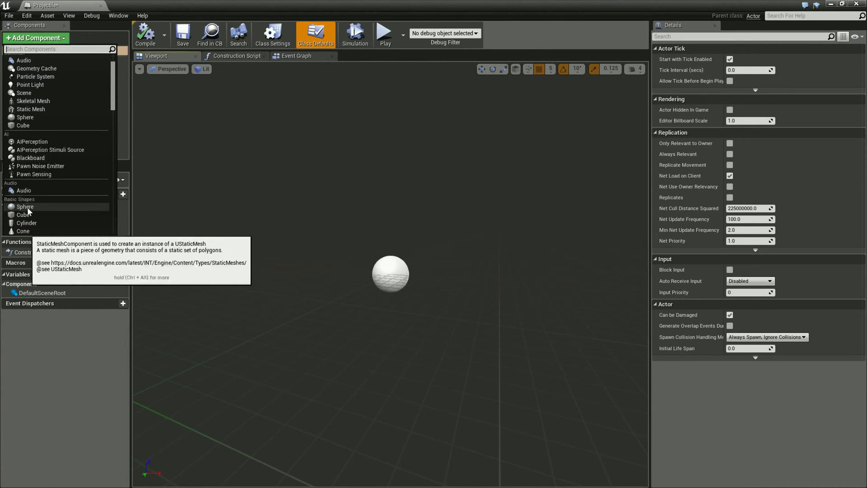
scroll(30, 207, down, 1)
scroll(38, 200, down, 1)
scroll(40, 200, down, 2)
scroll(45, 197, down, 3)
scroll(38, 171, down, 1)
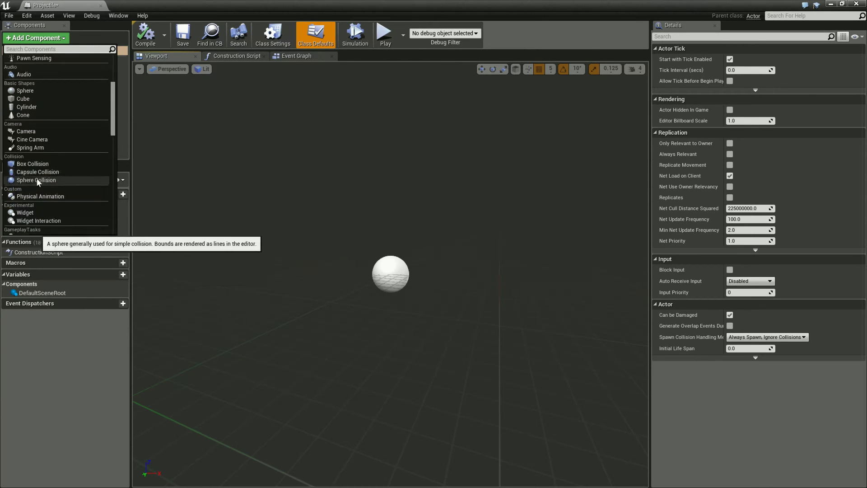
click(27, 179)
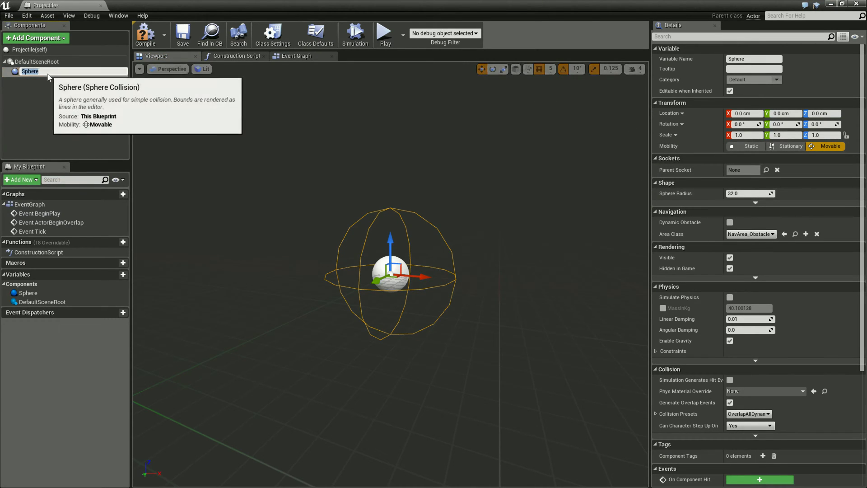
click(35, 103)
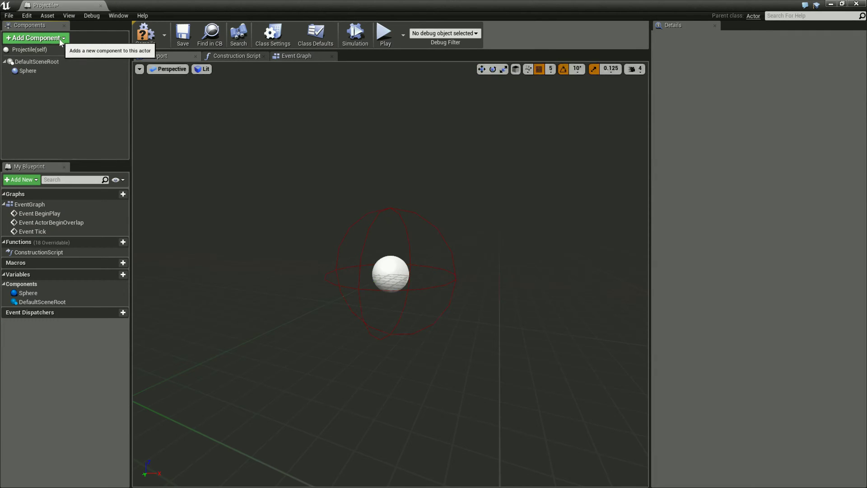
click(36, 38)
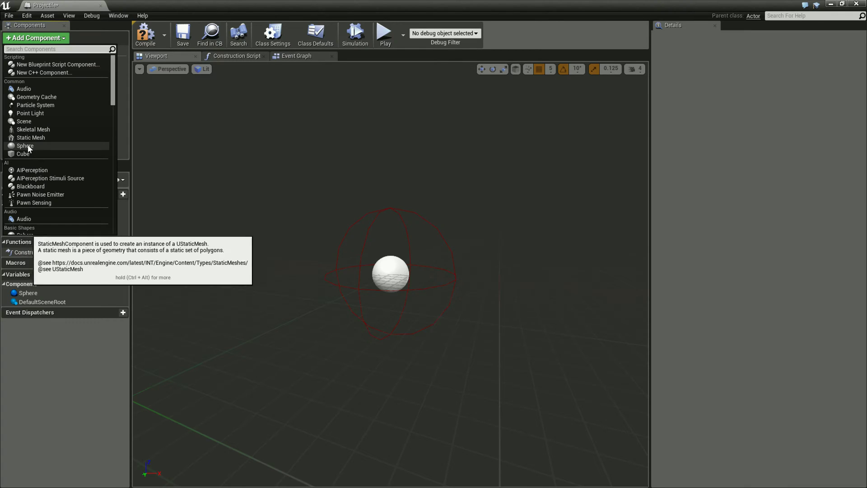
Add a Sphere mesh component and scale it down uniformly to about 0.26.
click(28, 148)
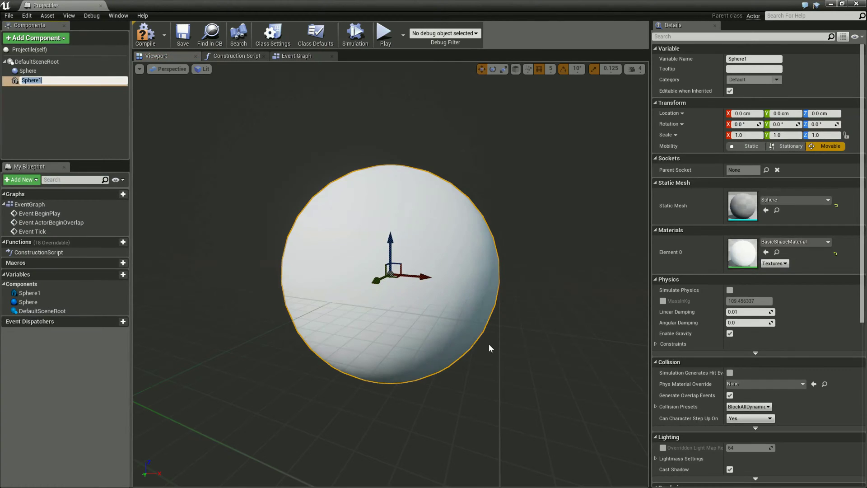
click(504, 69)
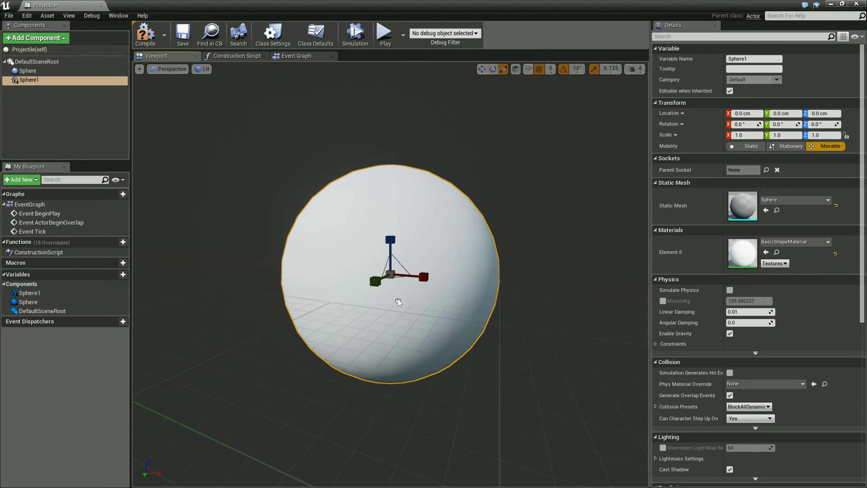
drag(391, 275, 405, 307)
key(w)
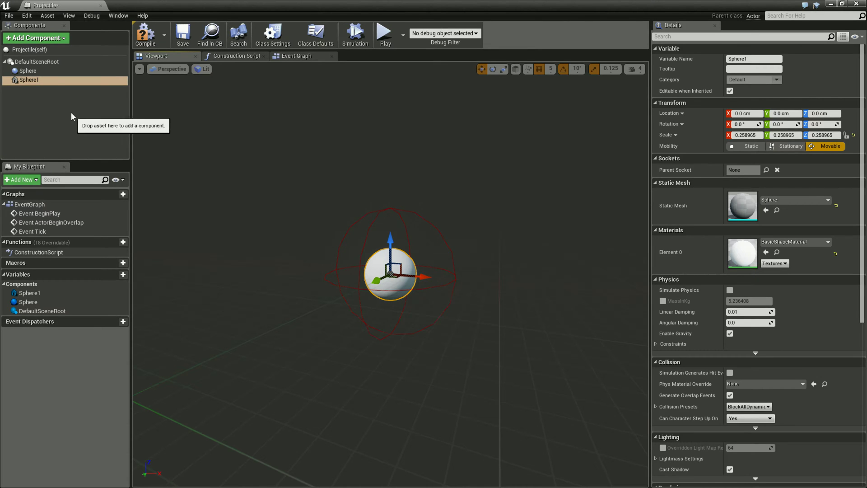
Scroll the Add Component list down to the Projectile Movement entry.
click(50, 38)
scroll(72, 123, down, 2)
scroll(72, 123, down, 3)
scroll(73, 123, down, 3)
scroll(71, 131, down, 2)
scroll(76, 188, down, 2)
mouse_move(60, 192)
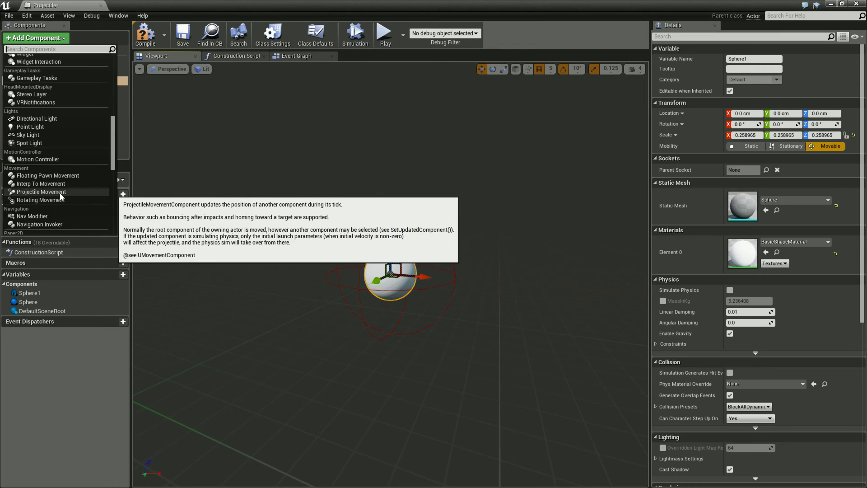
Add a Projectile Movement component with an Initial Speed of 250.
click(33, 193)
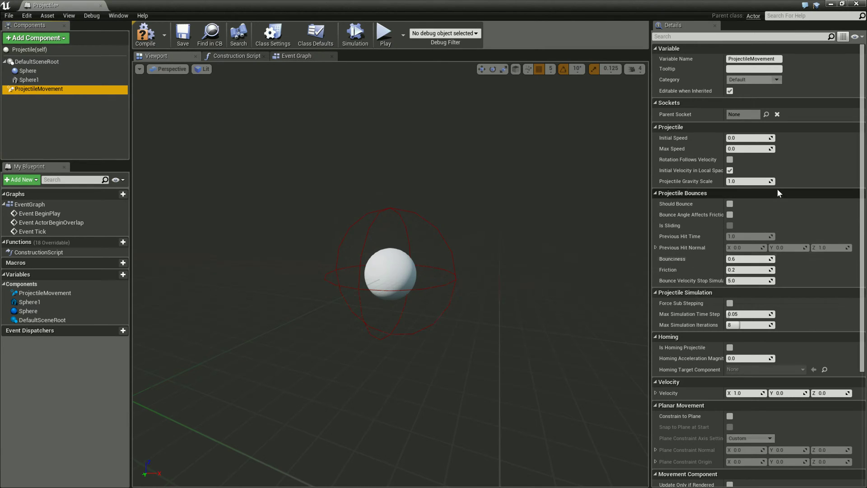
click(745, 138)
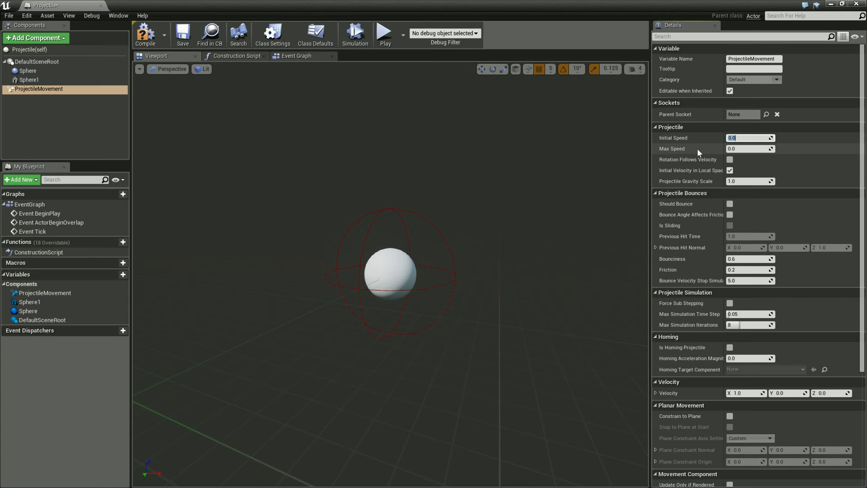
text(250)
key(Return)
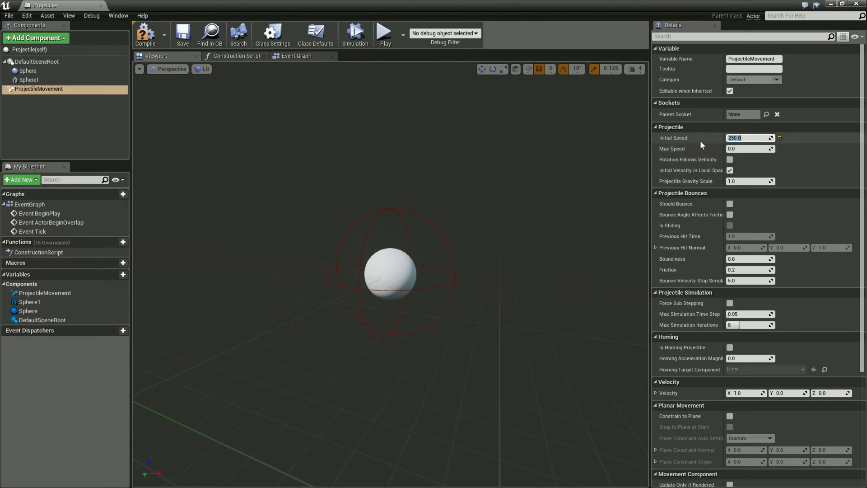
Set the movement's Velocity X to 1.0 and compile the Projectile blueprint.
scroll(763, 180, down, 3)
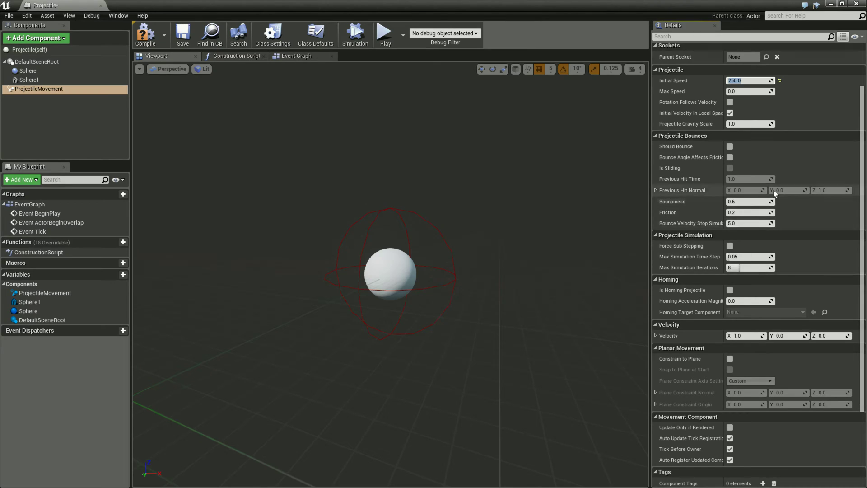
scroll(738, 291, down, 3)
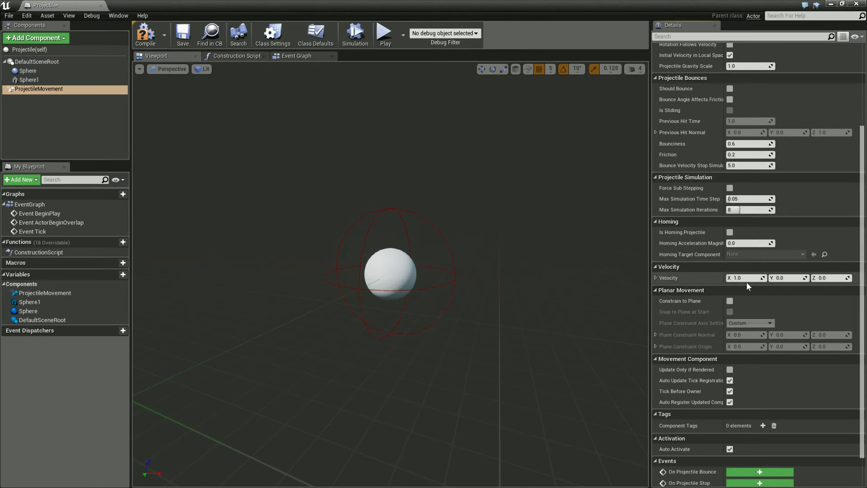
drag(735, 279, 750, 280)
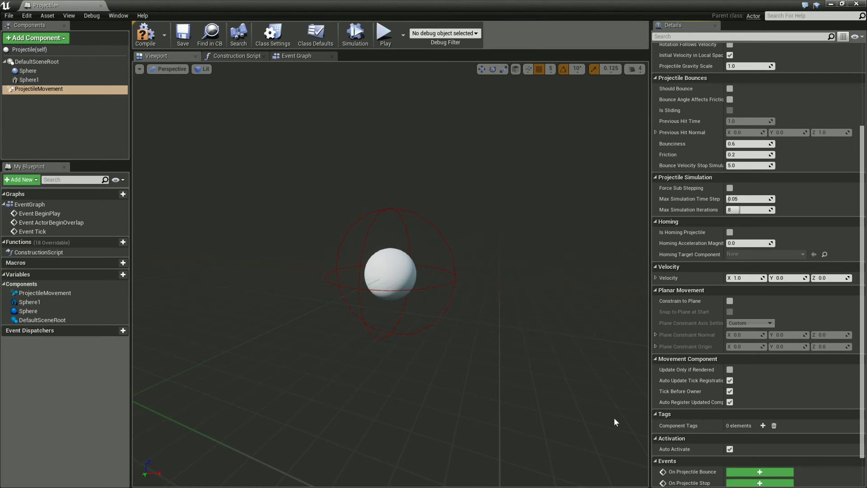
scroll(764, 316, down, 3)
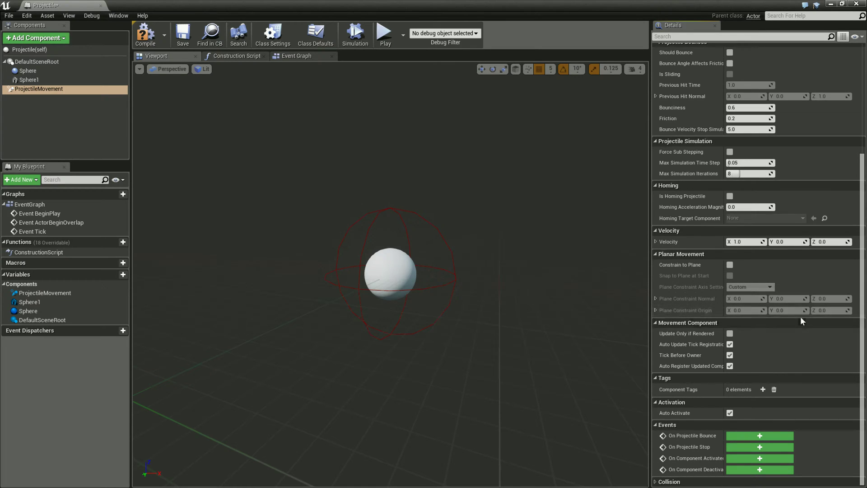
scroll(799, 375, up, 5)
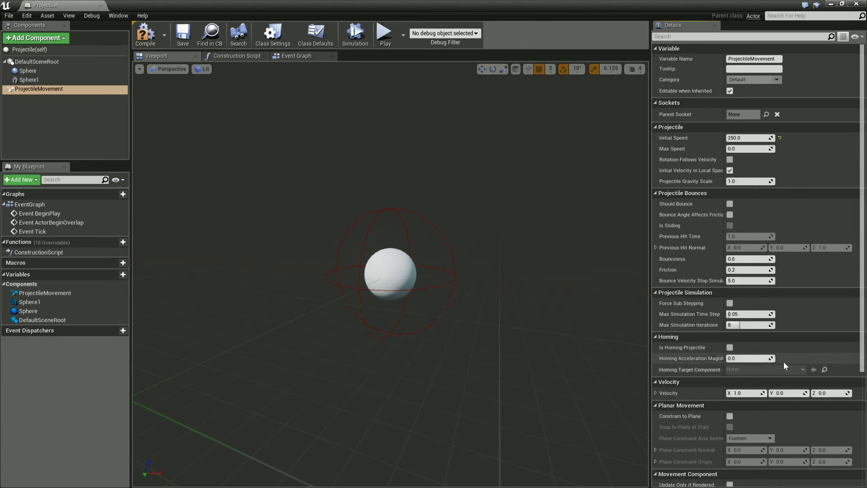
click(149, 33)
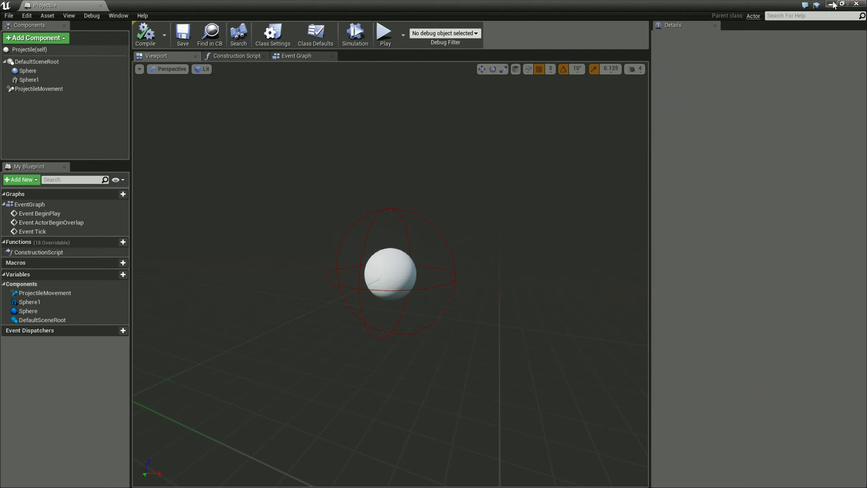
Close the Projectile blueprint editor and orbit the level view to a new angle.
click(855, 4)
drag(477, 335, 441, 350)
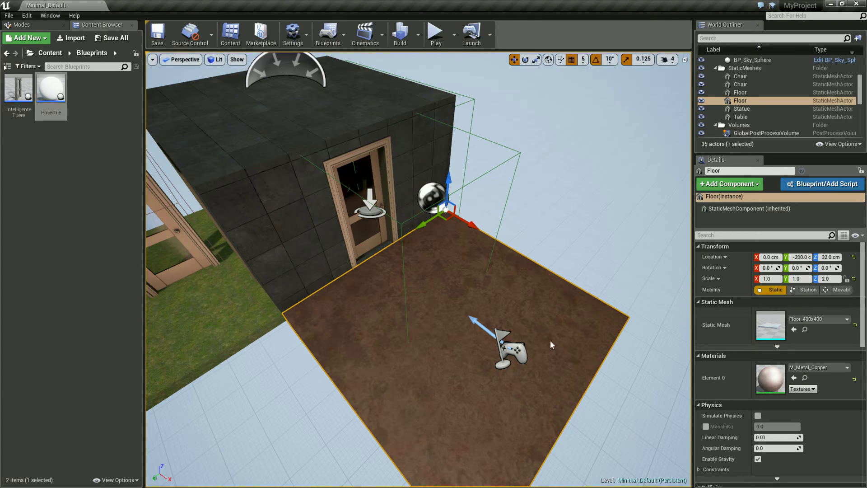
Open the Level Blueprint and center its existing scripts in the Event Graph.
click(343, 36)
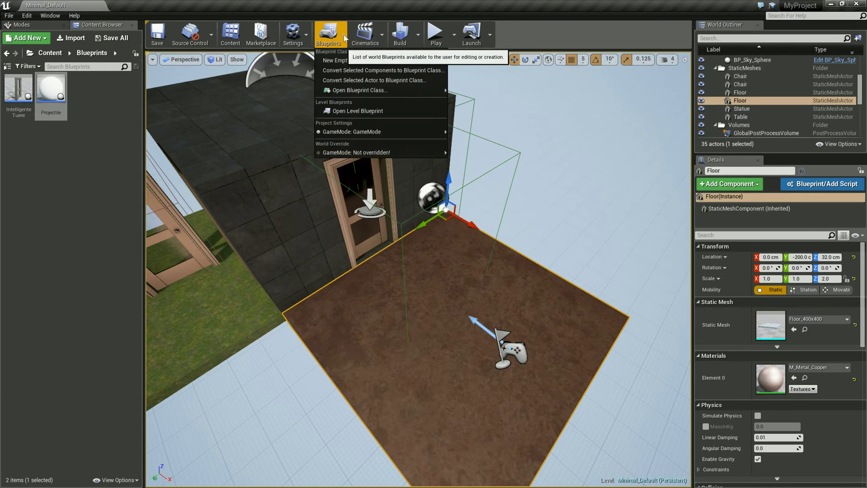
click(358, 111)
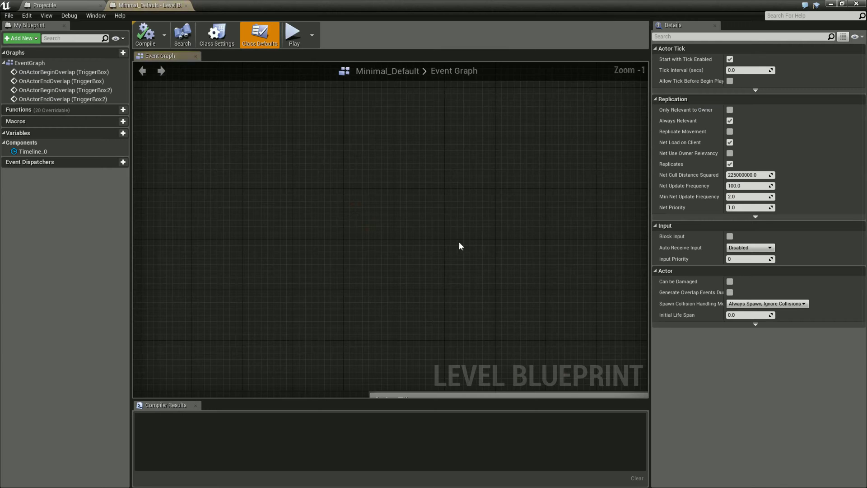
scroll(395, 181, down, 2)
right_drag(508, 308, 393, 259)
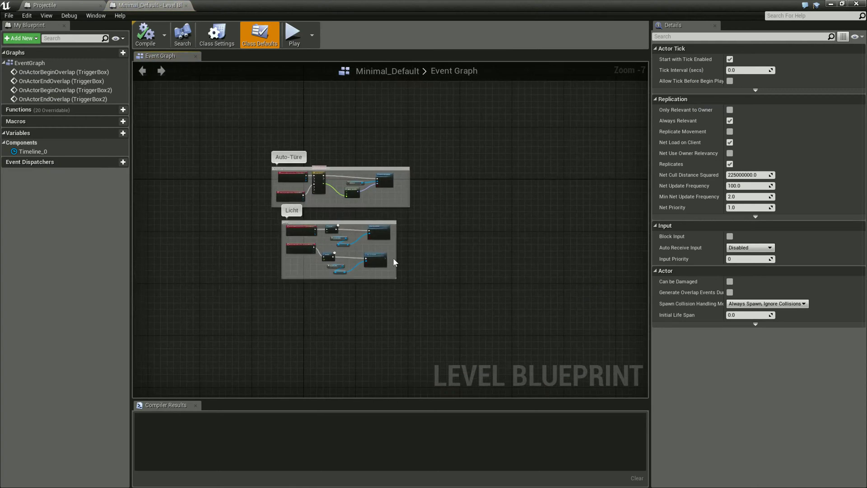
scroll(301, 206, up, 3)
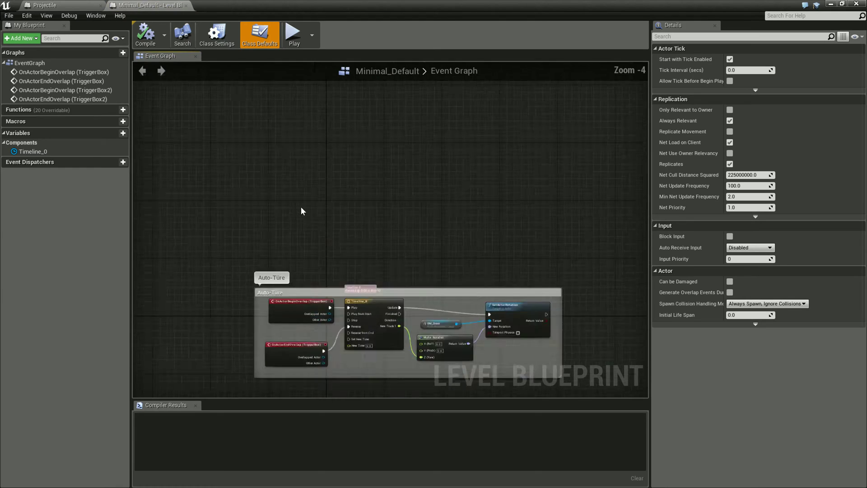
scroll(302, 232, up, 2)
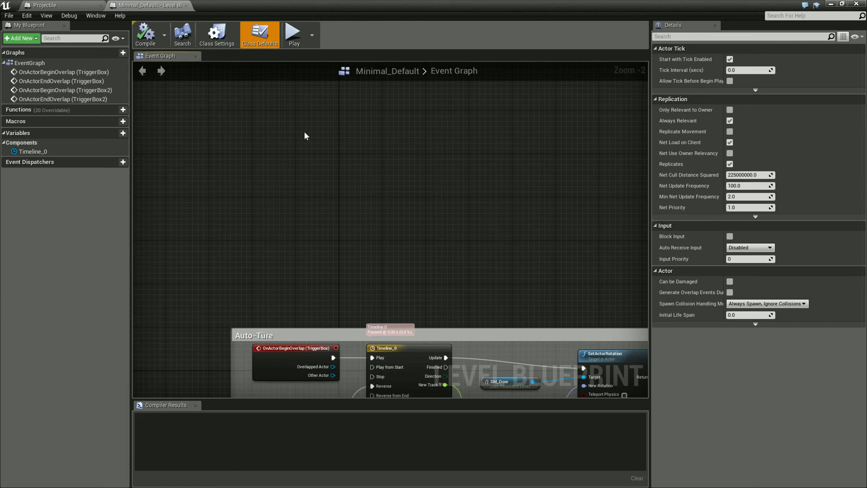
Add a Left Mouse Button event and wire its Pressed output into a Spawn Actor from Class node.
right_click(278, 130)
text(left)
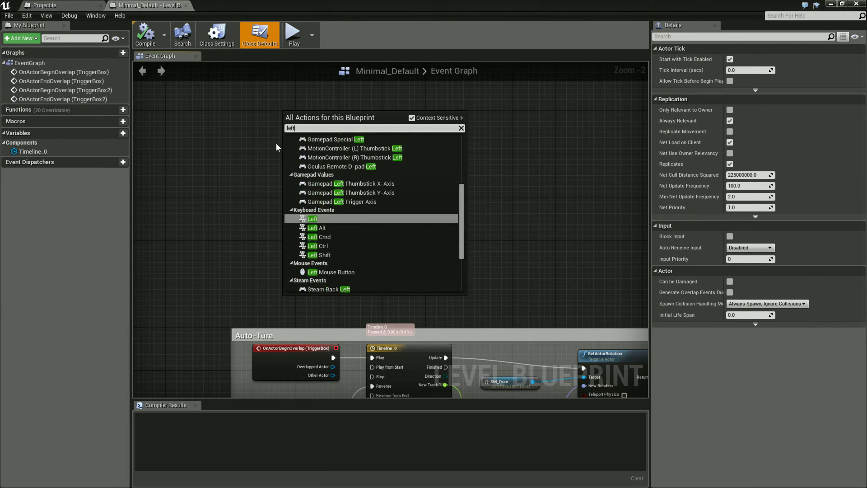
click(335, 272)
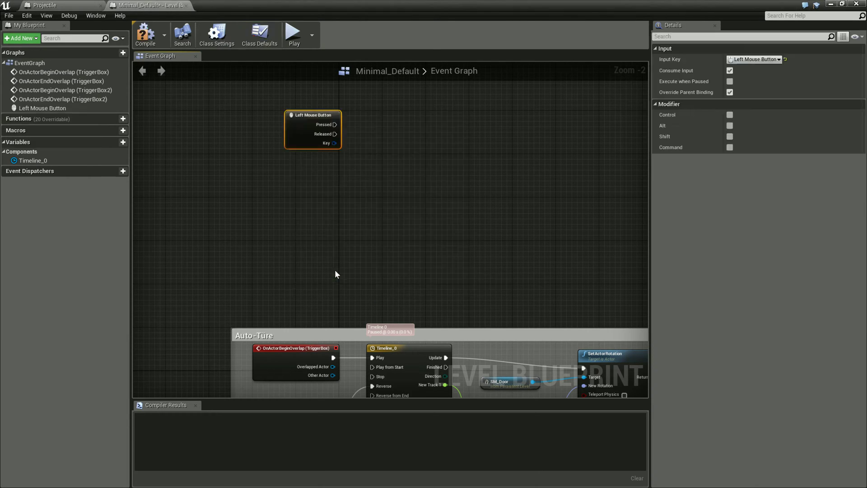
drag(305, 121, 239, 148)
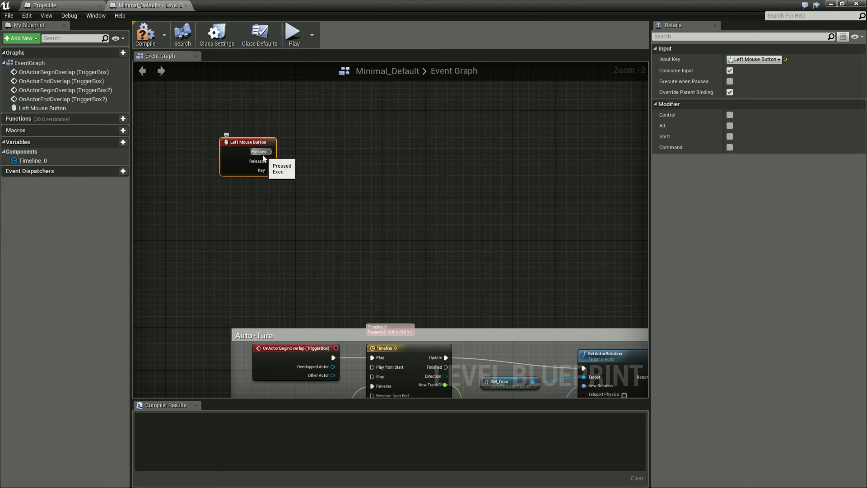
drag(263, 156, 328, 144)
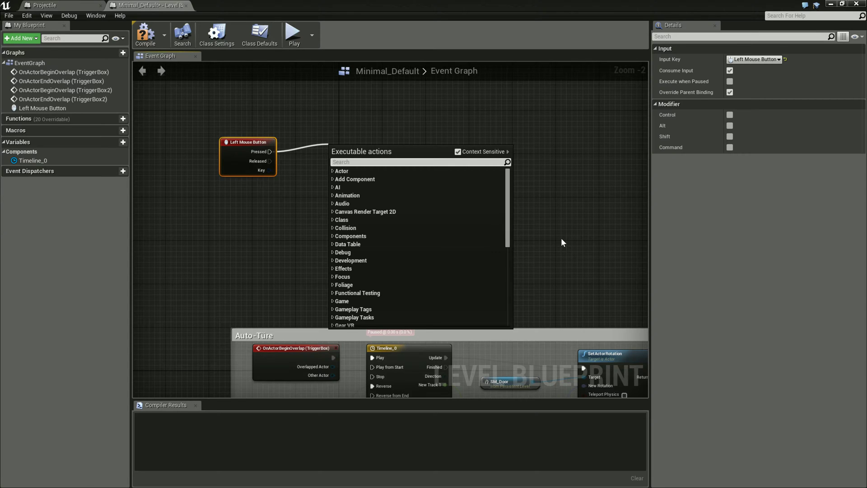
text(Spaw)
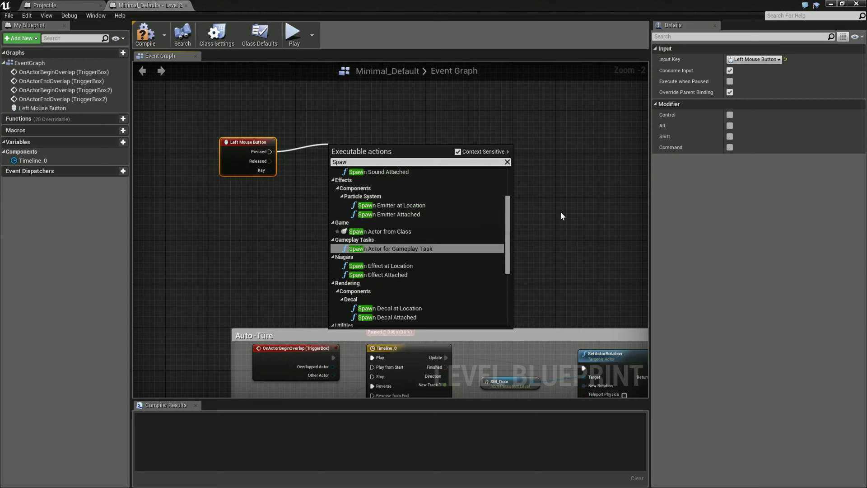
click(396, 231)
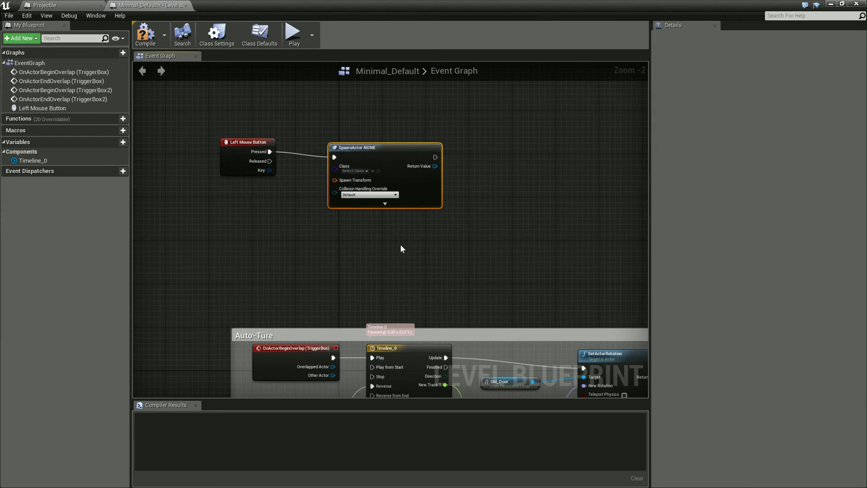
drag(394, 152, 392, 142)
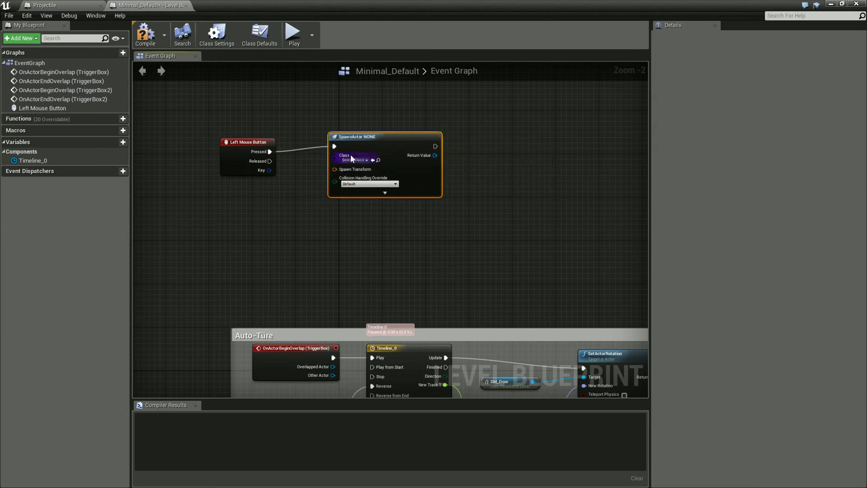
drag(256, 142, 256, 121)
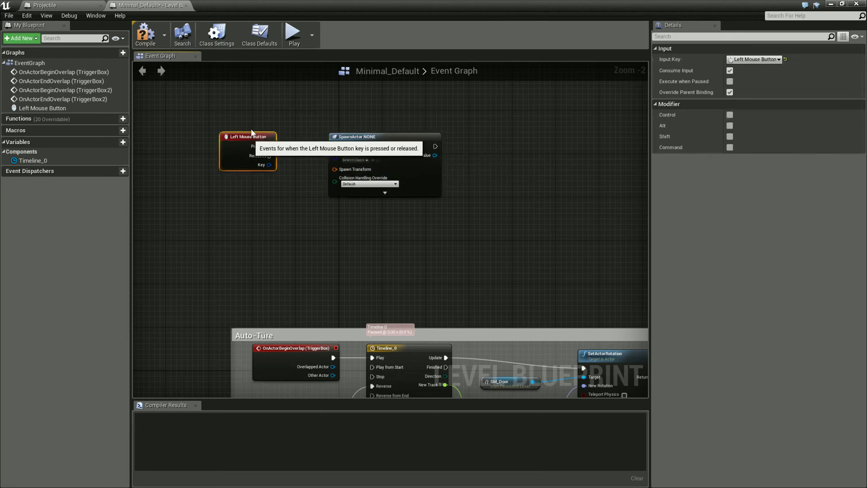
Check the Projectile tab and SM_Door reference, then reposition the view and SpawnActor node.
click(44, 5)
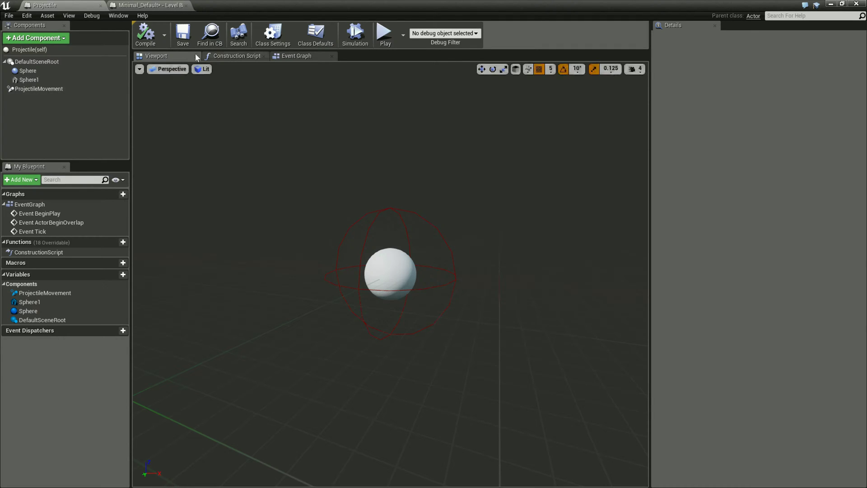
click(149, 5)
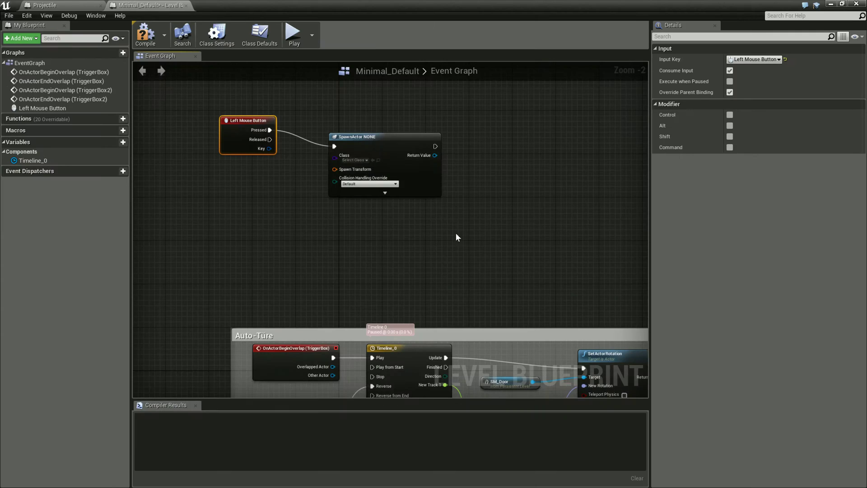
right_drag(455, 232, 354, 76)
click(388, 228)
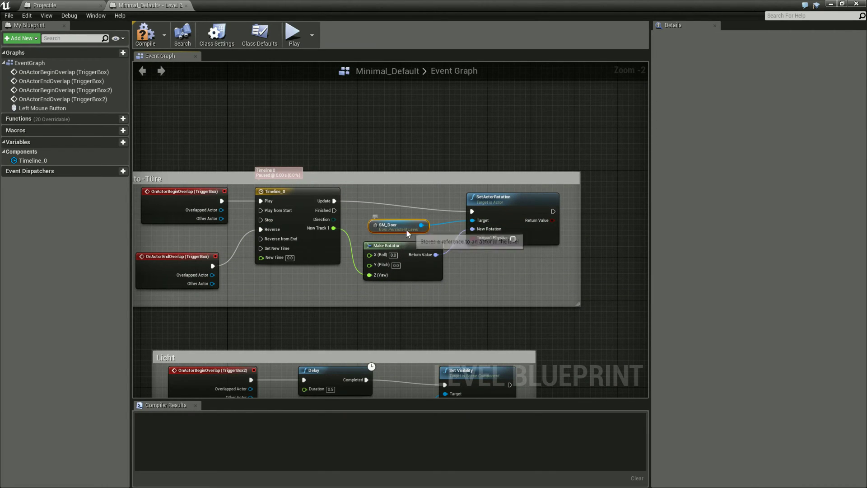
click(355, 132)
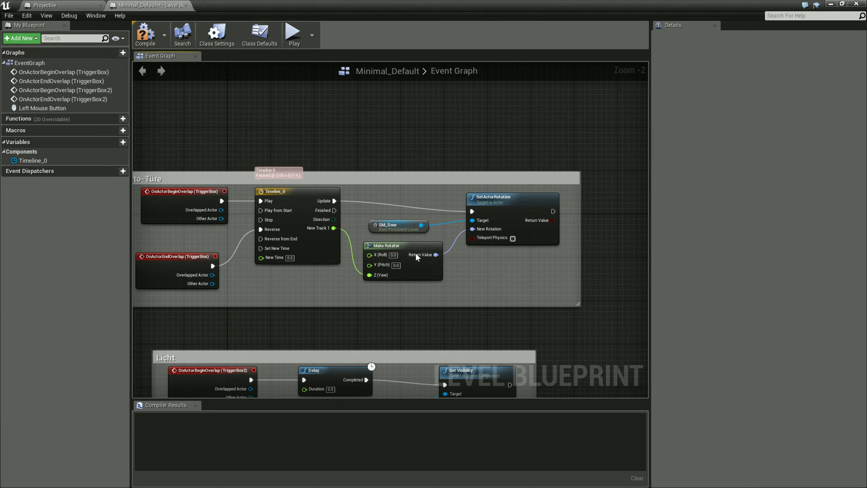
right_drag(416, 253, 468, 313)
right_drag(358, 169, 443, 275)
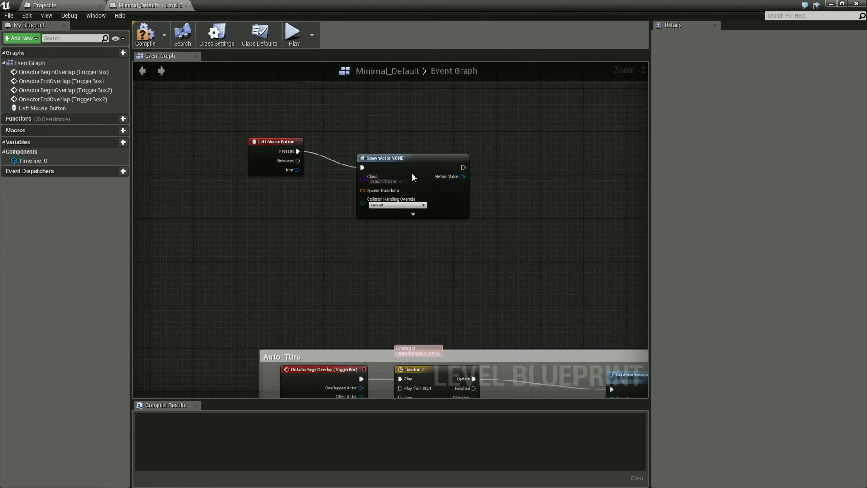
right_drag(529, 256, 502, 233)
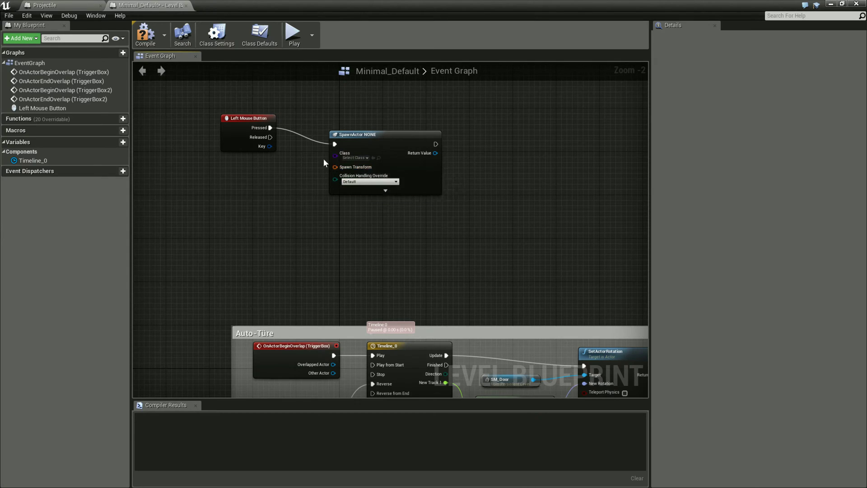
drag(369, 138, 390, 143)
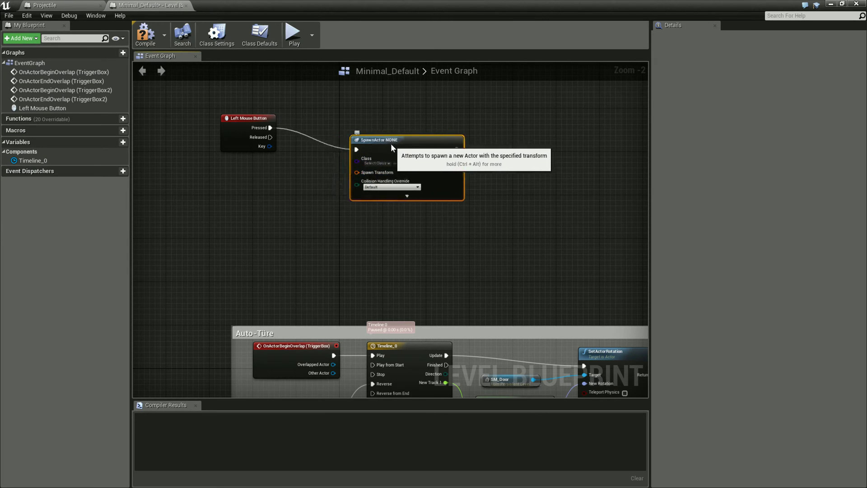
Set the SpawnActor node's Class to Projectile.
click(379, 164)
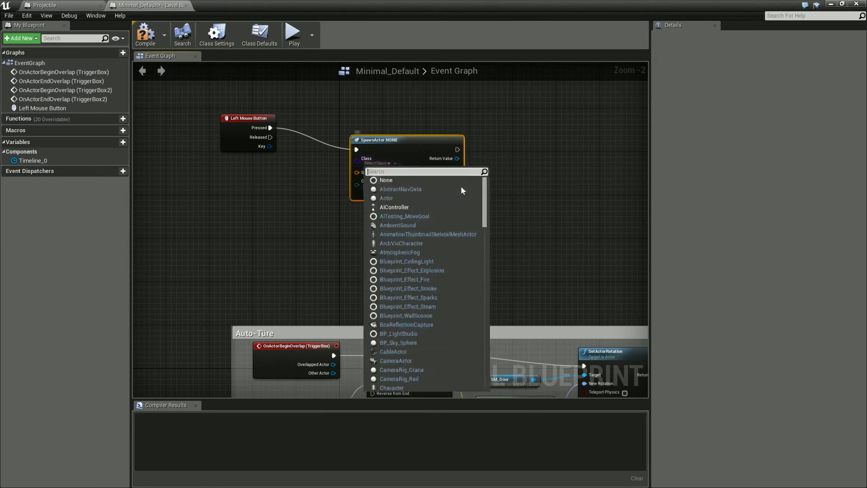
scroll(443, 224, down, 3)
scroll(445, 235, down, 8)
scroll(442, 235, down, 8)
scroll(445, 246, down, 5)
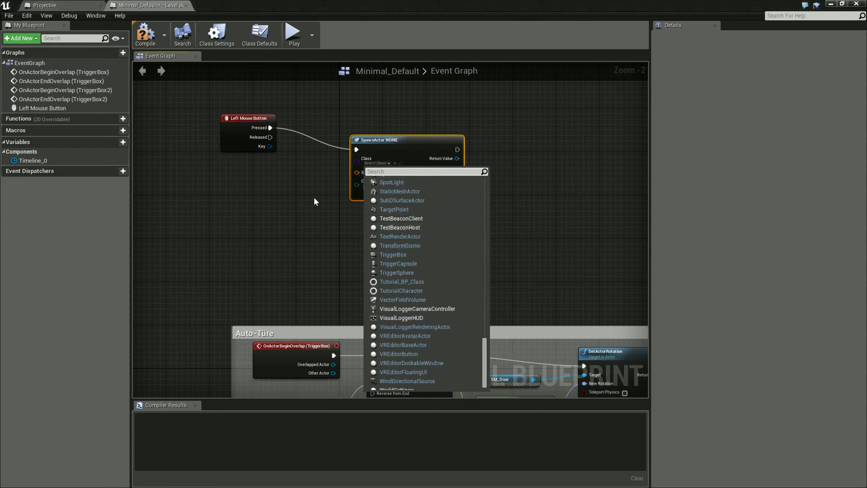
text(Proj)
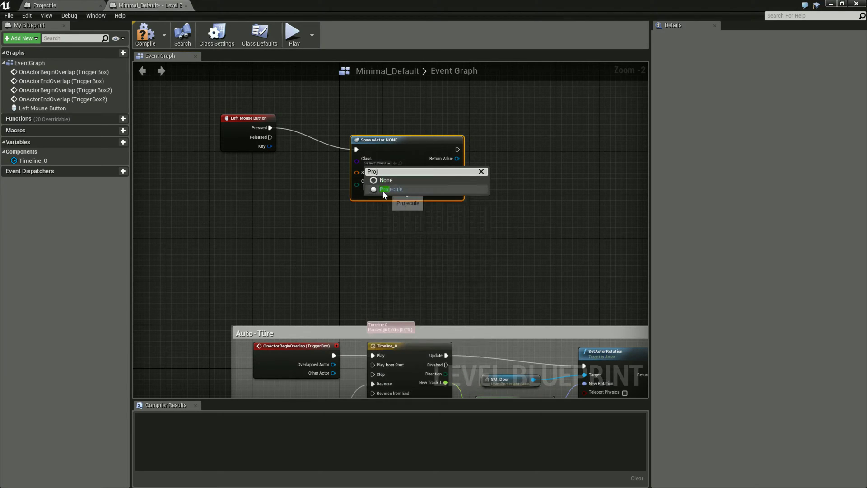
click(384, 190)
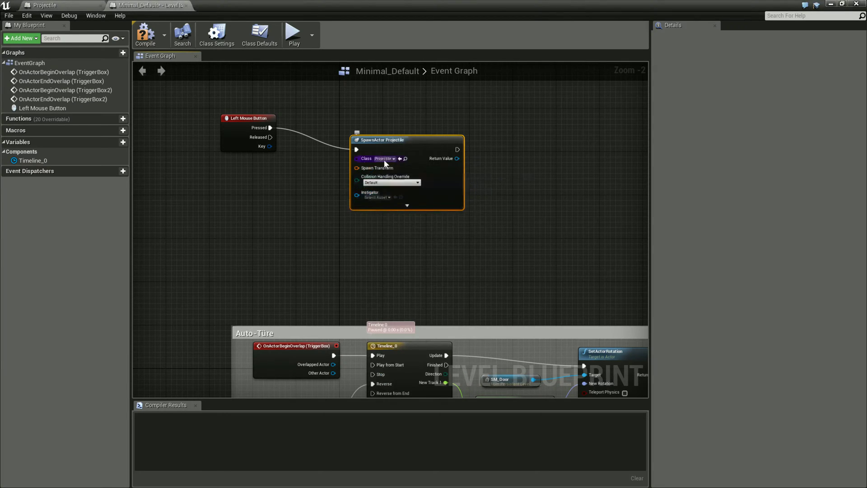
Rearrange the Left Mouse Button and SpawnActor Projectile nodes and pan the graph right.
drag(228, 116, 243, 97)
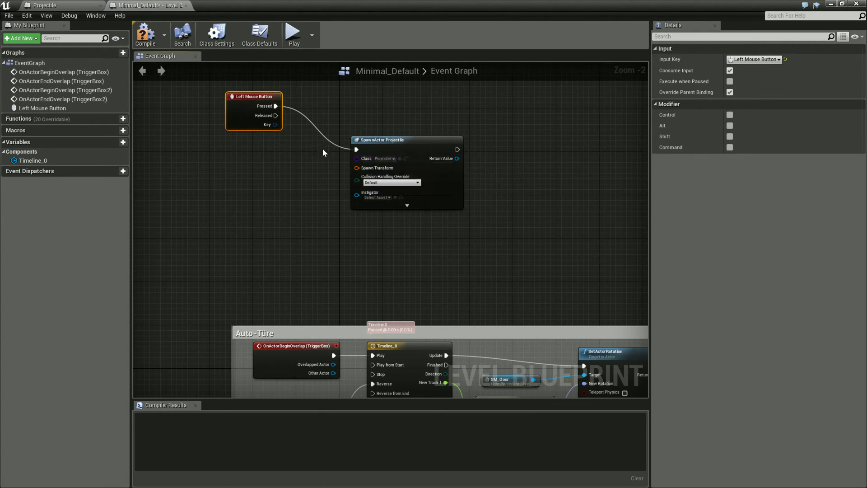
drag(275, 125, 265, 121)
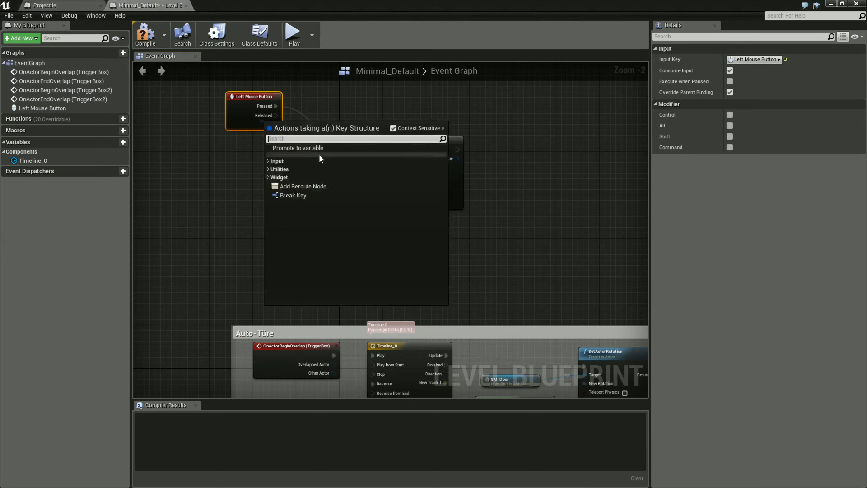
right_click(216, 216)
click(243, 186)
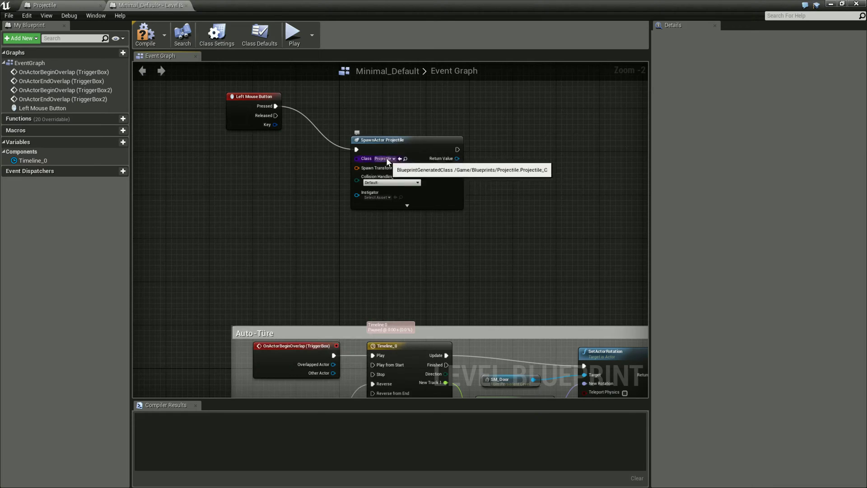
drag(399, 142, 405, 131)
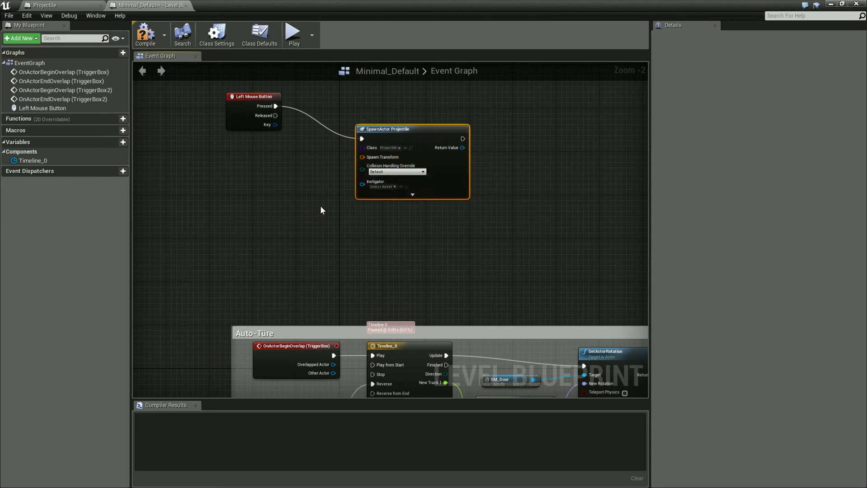
right_drag(310, 216, 342, 220)
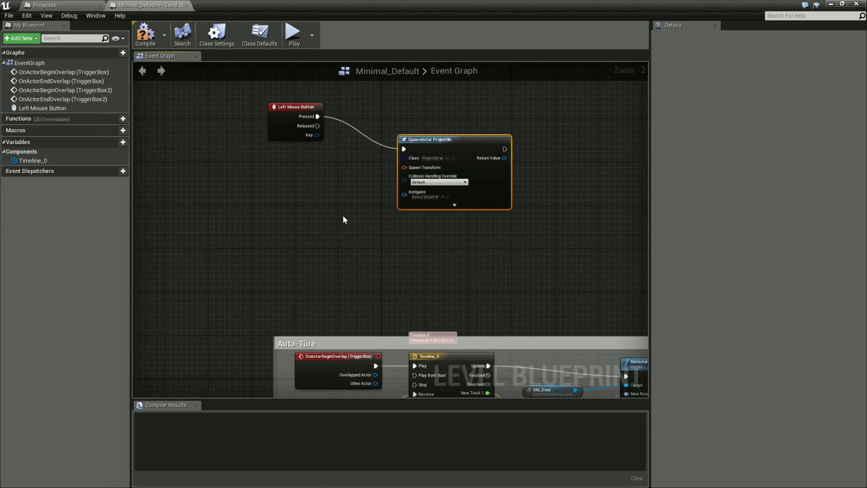
right_drag(270, 185, 445, 202)
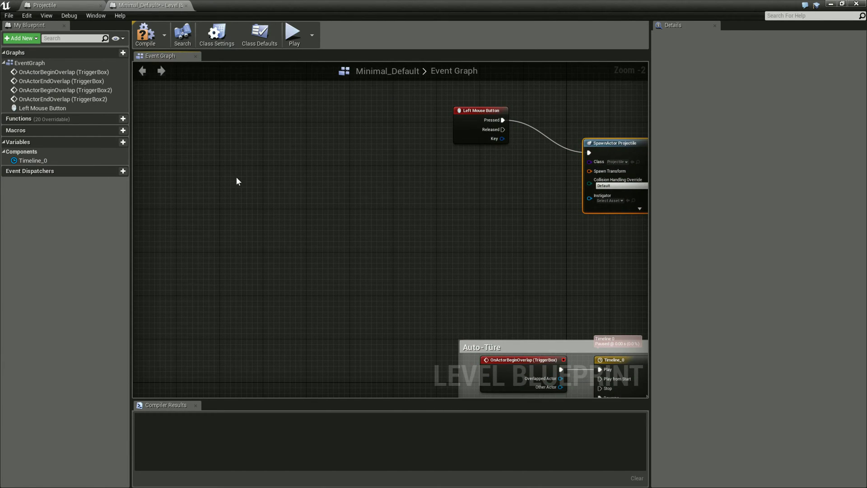
click(830, 5)
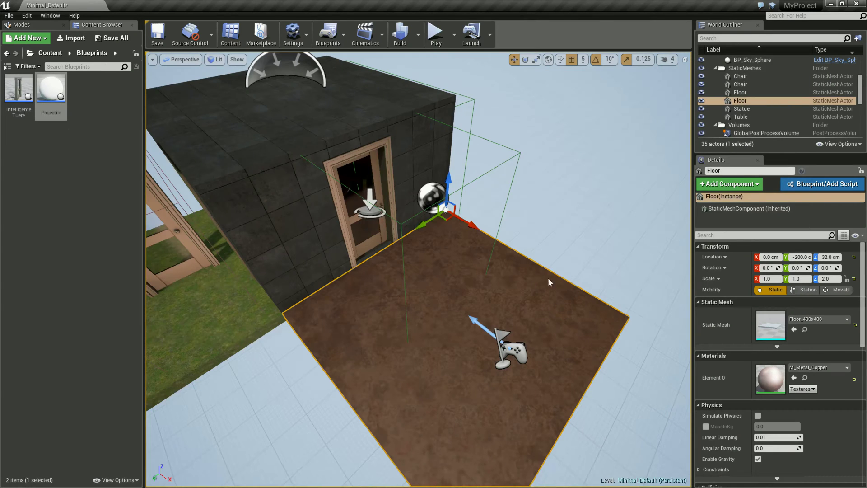
mouse_move(365, 321)
right_down()
mouse_move(264, 296)
mouse_move(329, 310)
right_up()
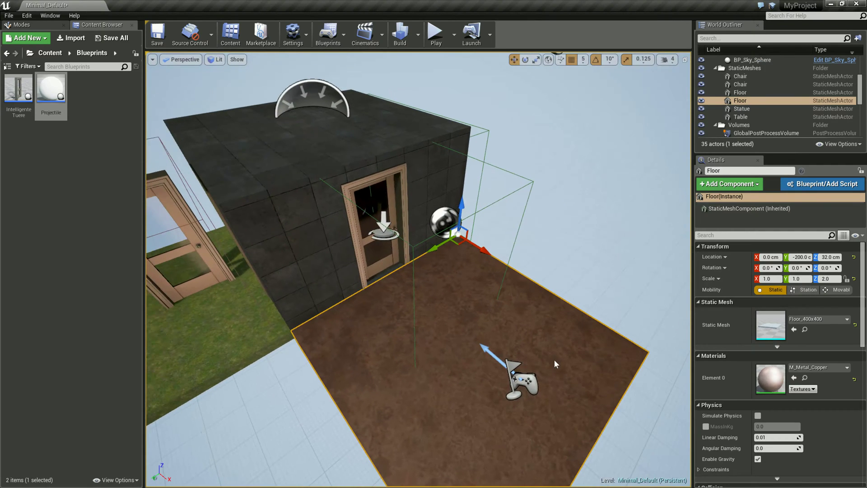
click(533, 381)
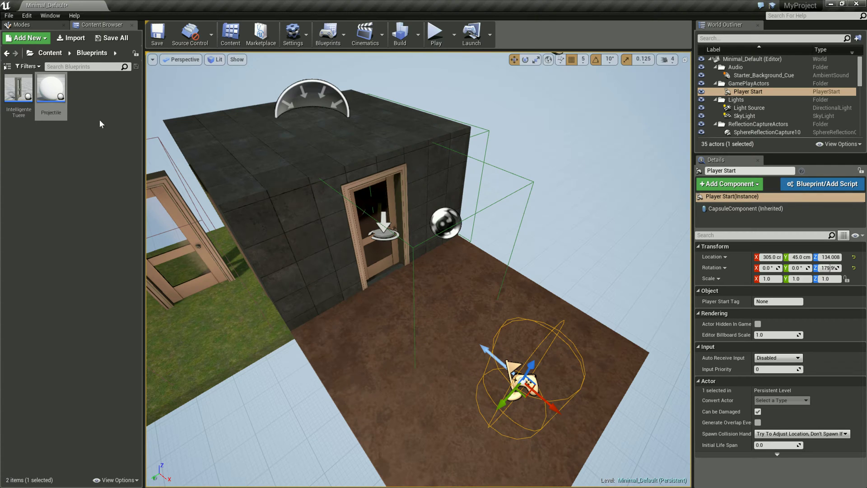
double_click(51, 100)
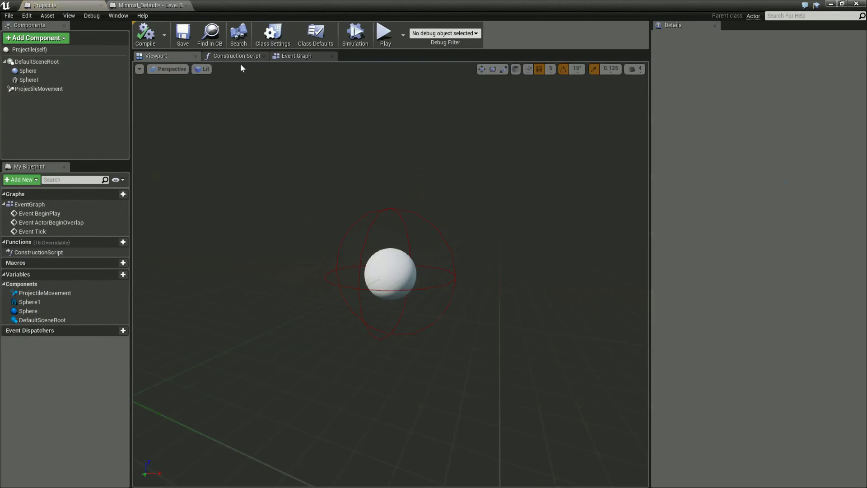
click(149, 5)
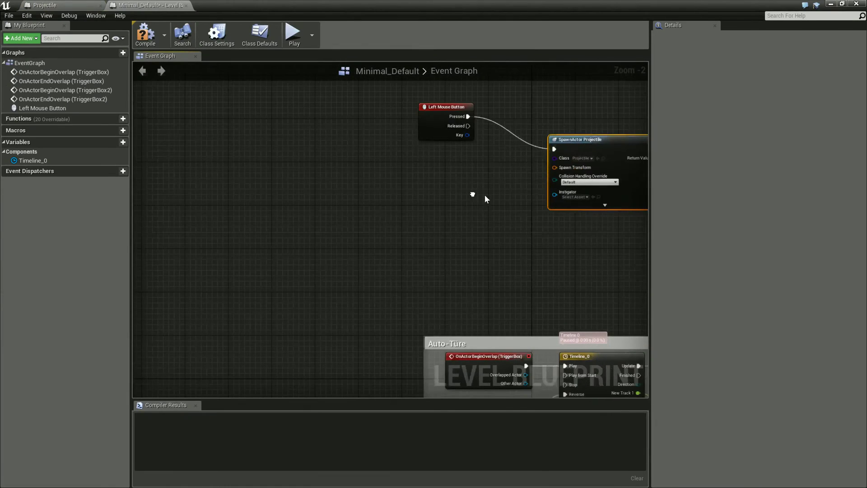
Add a Get Player Character node by mistake, then delete it.
right_click(195, 166)
text(player)
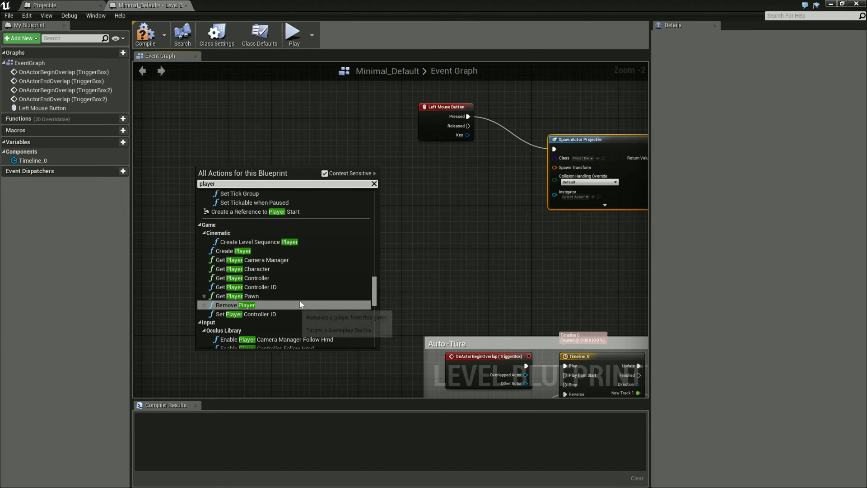
click(267, 270)
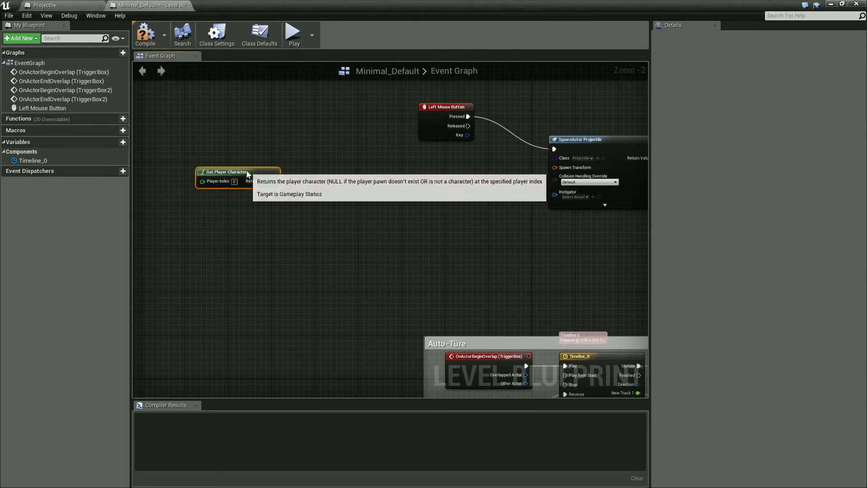
drag(248, 170, 236, 158)
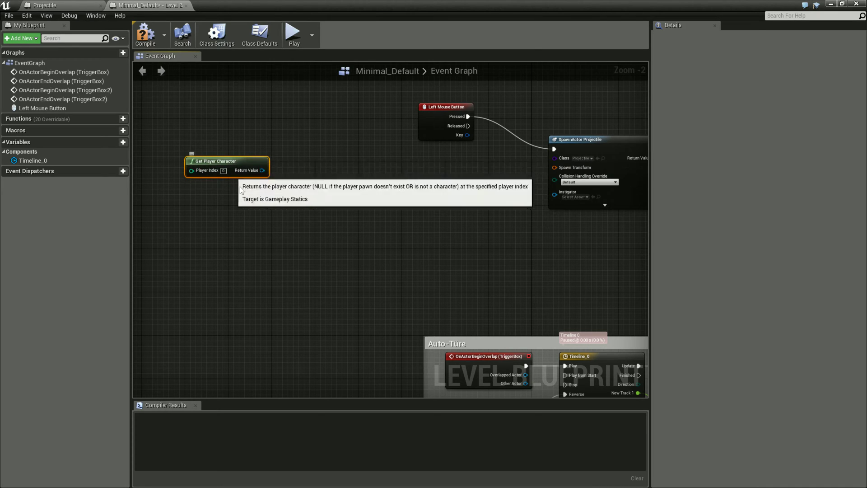
key(Delete)
Add a reference node to Player Start and place it left of the SpawnActor Projectile node.
right_click(216, 175)
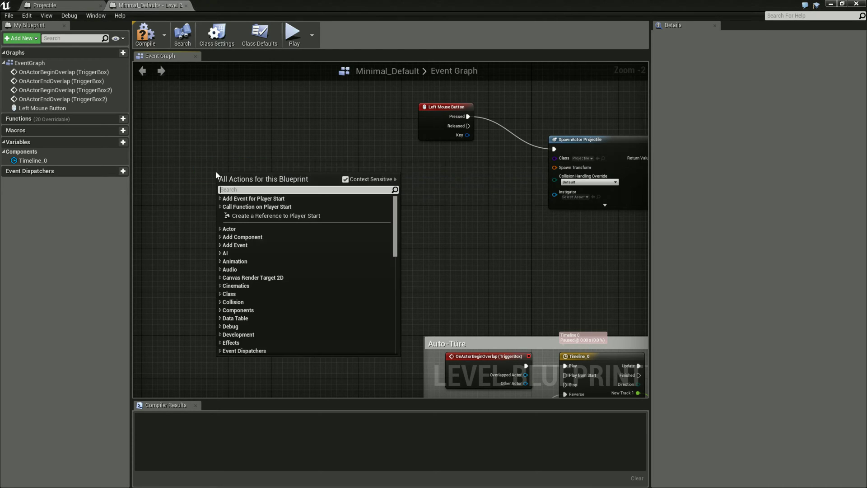
text(Player Start)
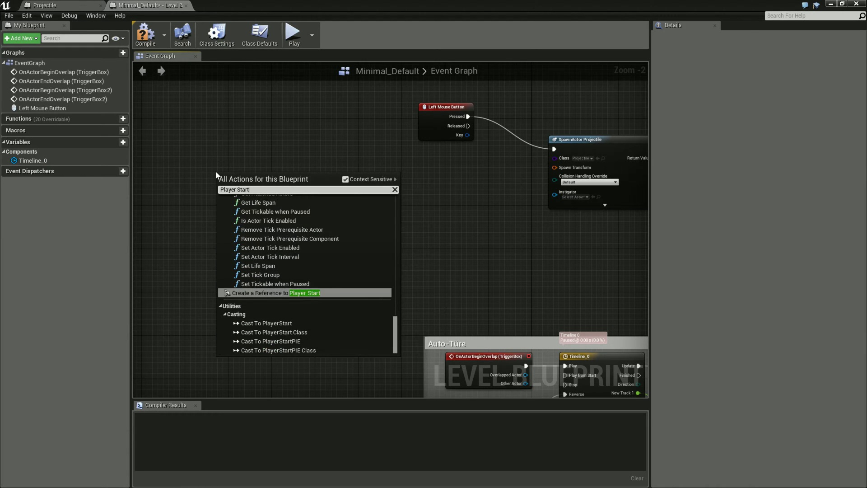
scroll(283, 228, up, 3)
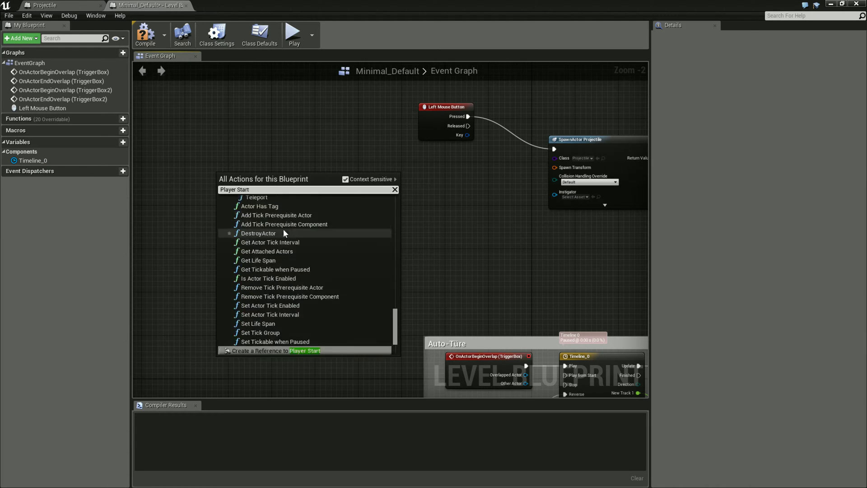
scroll(291, 232, down, 3)
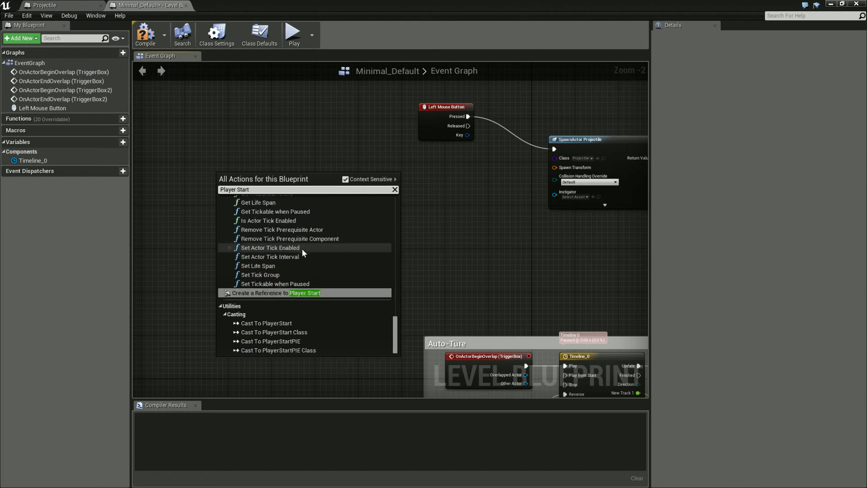
click(272, 293)
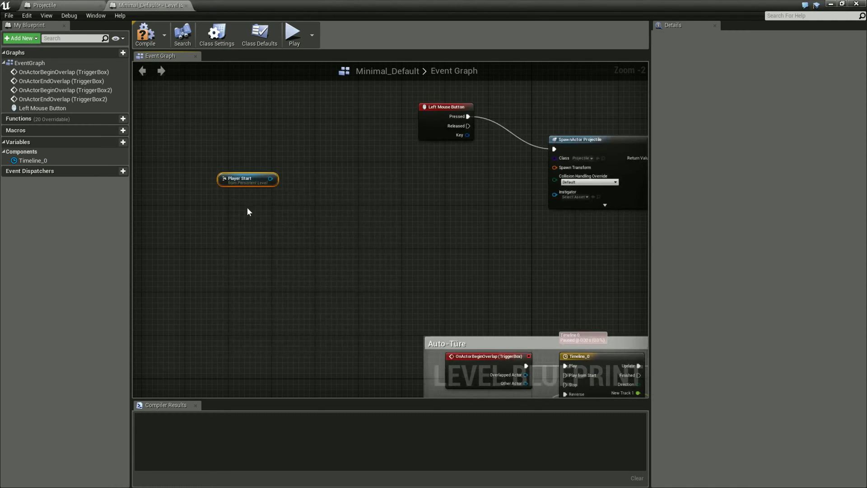
drag(255, 186, 239, 186)
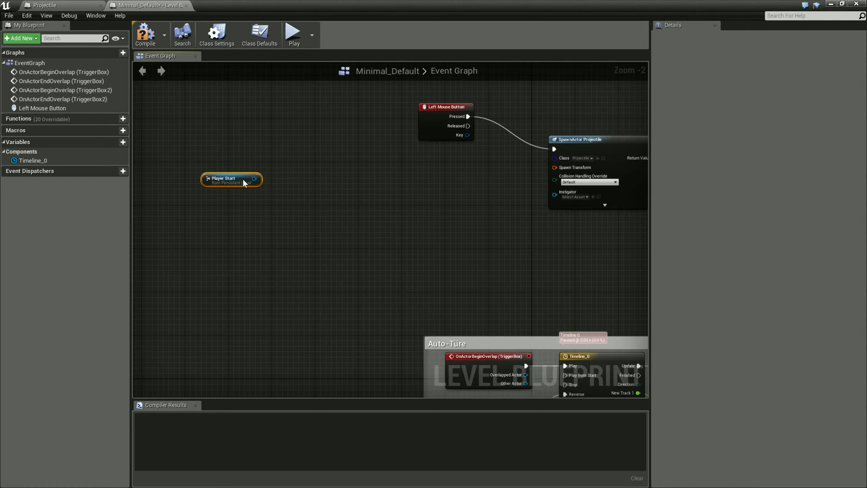
click(301, 202)
right_drag(376, 205, 334, 211)
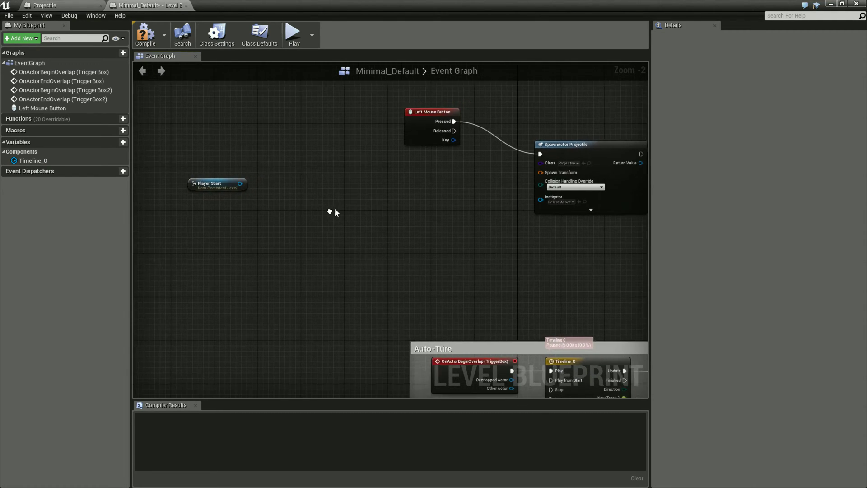
click(217, 183)
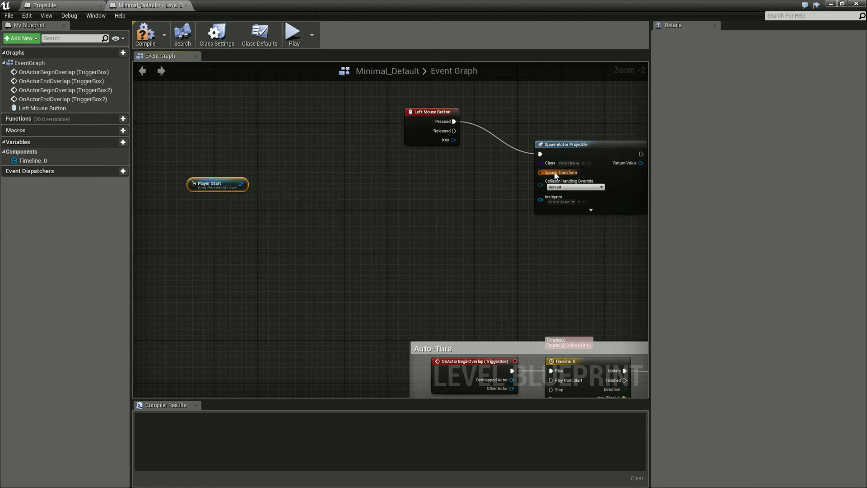
click(327, 201)
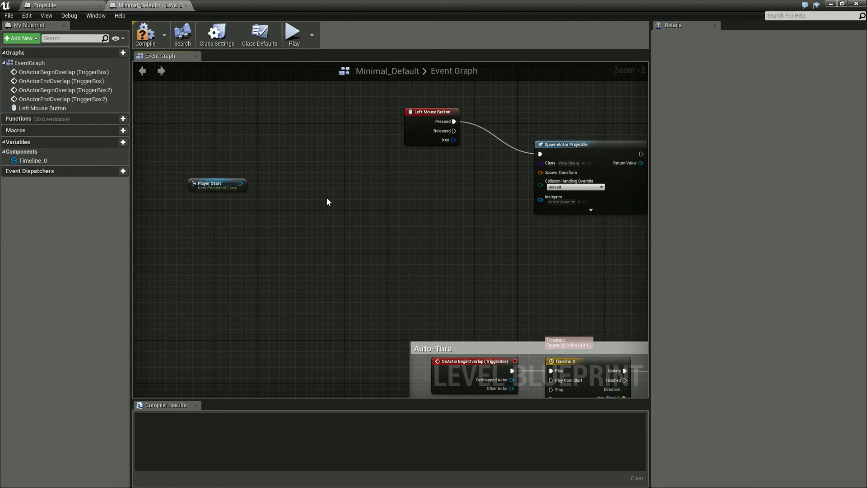
right_click(453, 171)
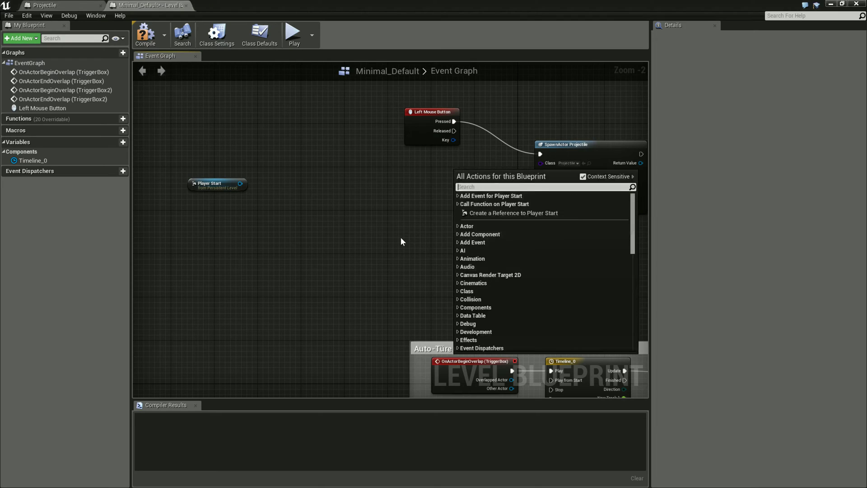
Add a Make Transform node left of SpawnActor Projectile, then minimize the Blueprint editor.
text(Make)
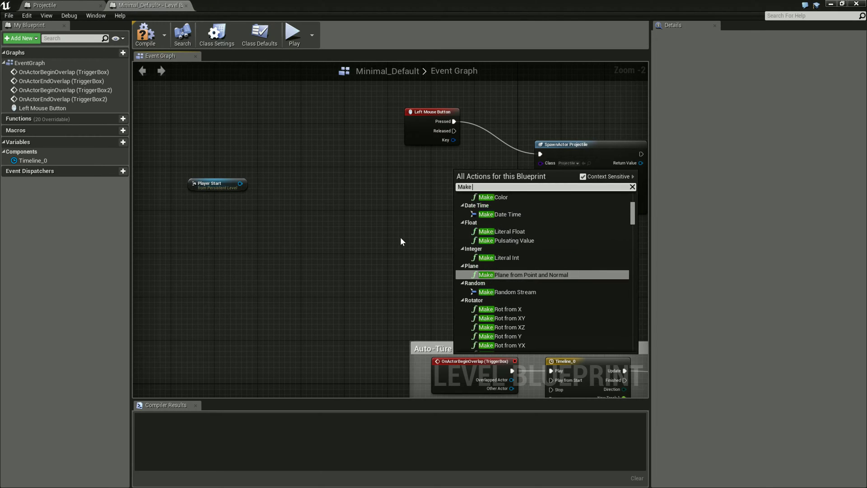
text( Trans)
click(491, 217)
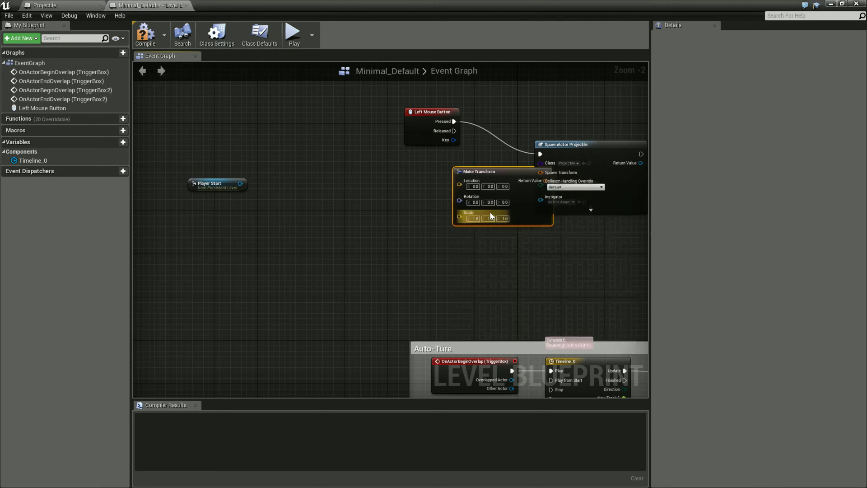
mouse_move(513, 171)
mouse_down()
mouse_move(459, 182)
mouse_move(541, 173)
mouse_up()
click(543, 247)
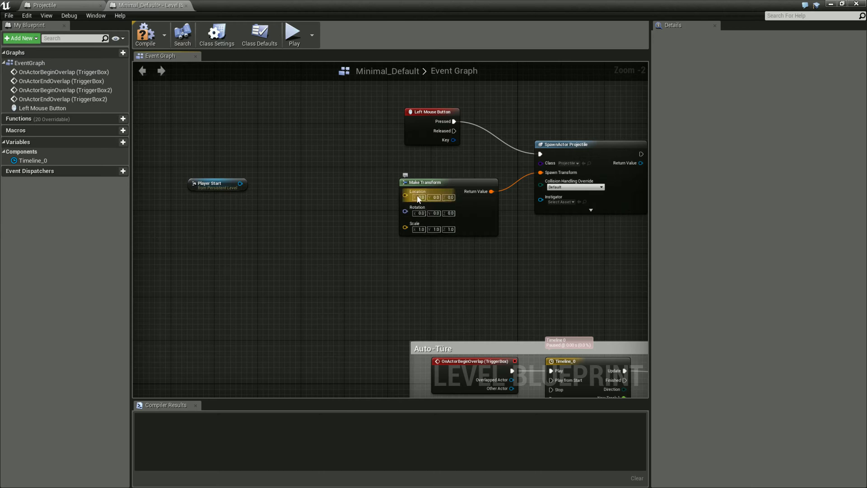
click(831, 4)
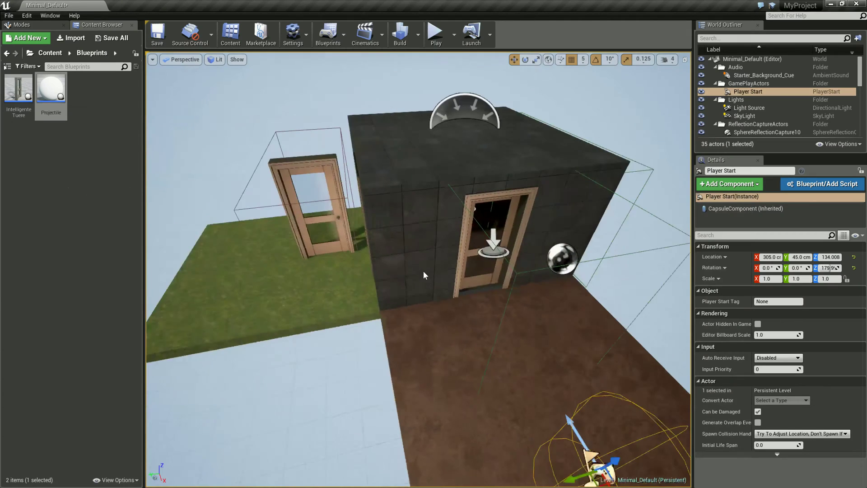
Orbit the level to view the cube and Player Start, then return to the Event Graph.
right_drag(423, 274, 449, 274)
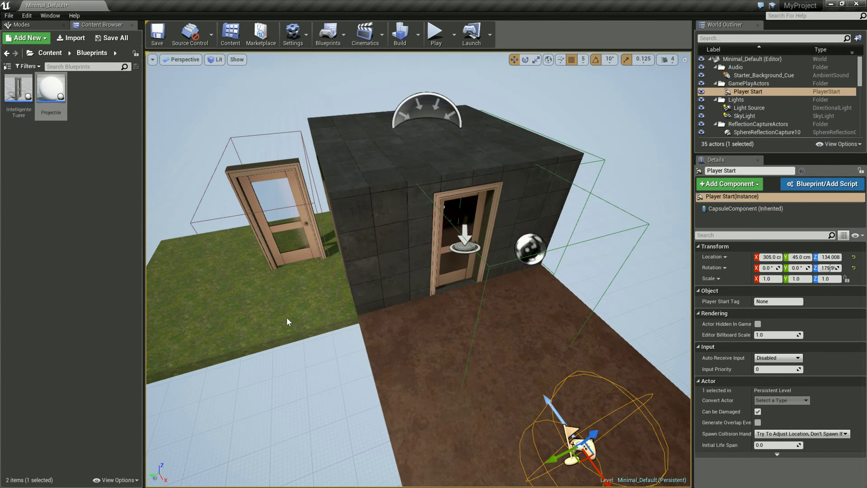
right_drag(461, 361, 422, 275)
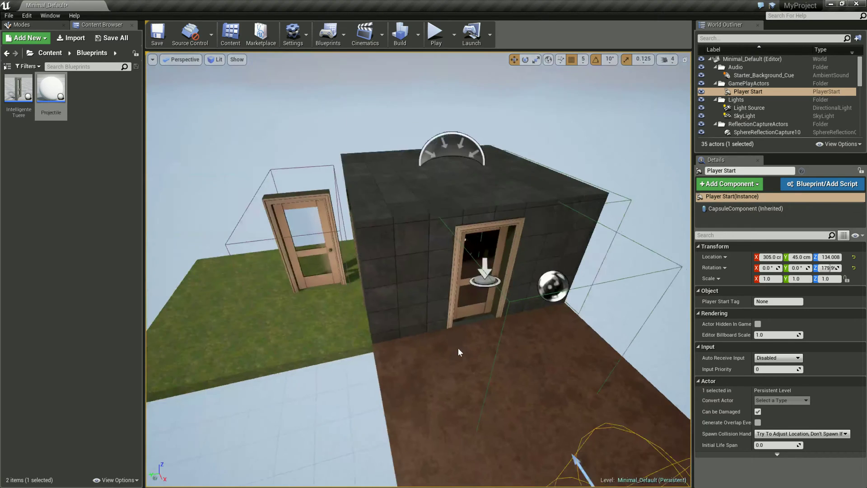
mouse_move(497, 353)
right_down()
mouse_move(233, 313)
mouse_move(347, 240)
right_up()
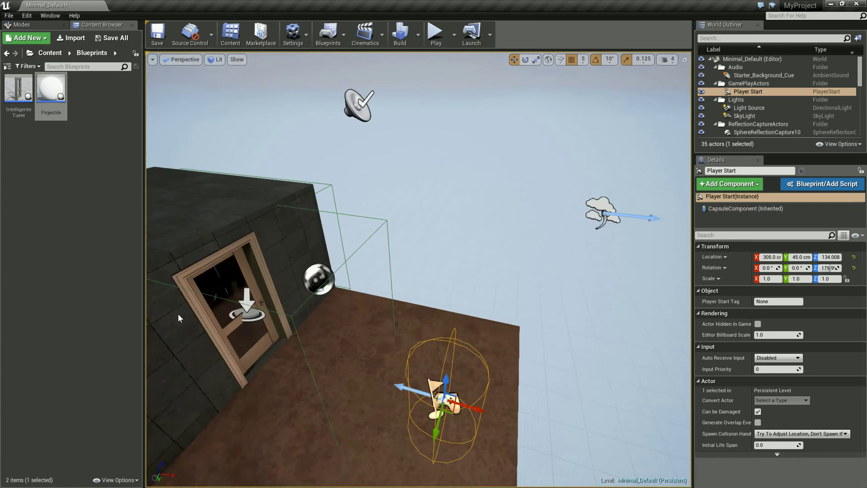
right_drag(330, 169, 343, 252)
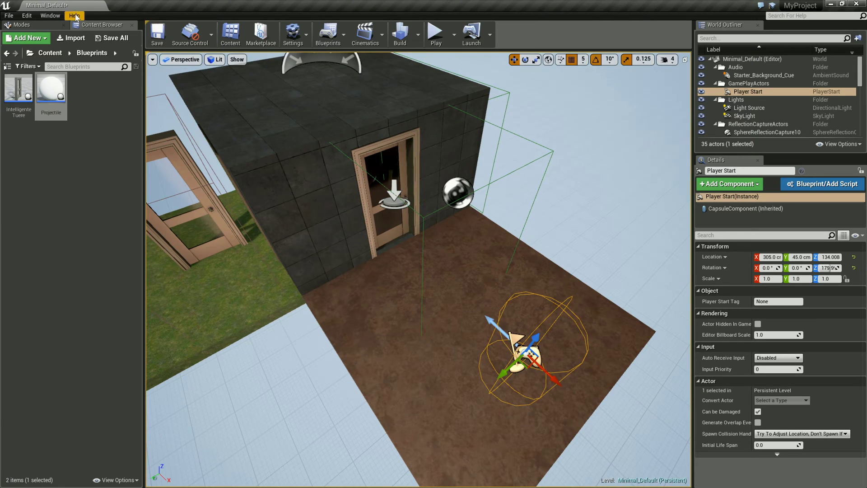
double_click(50, 90)
click(149, 5)
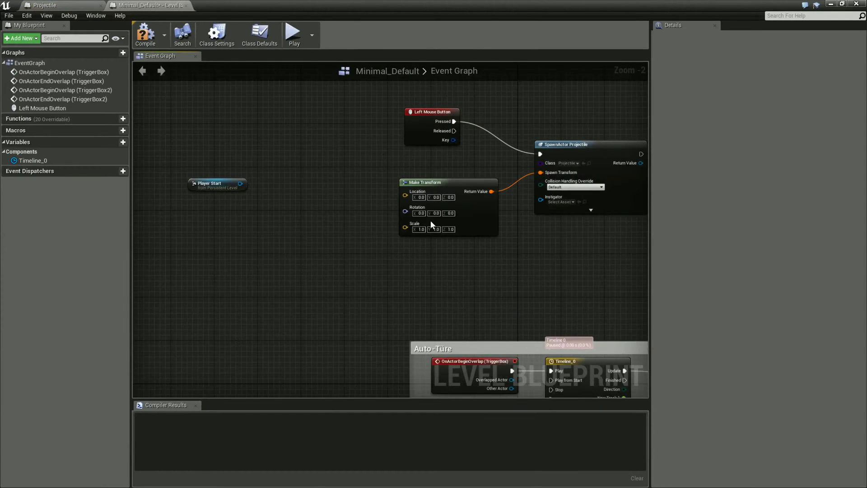
Add a GetActorLocation node wired from Player Start.
right_drag(431, 224, 435, 269)
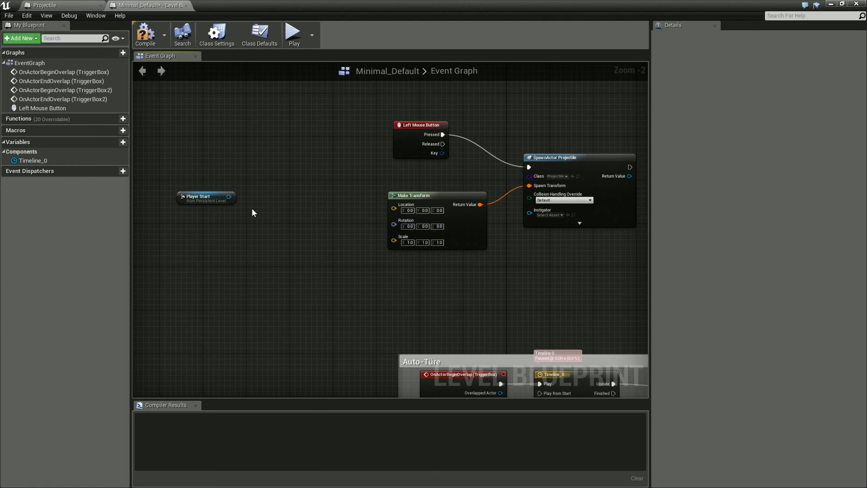
drag(203, 198, 176, 181)
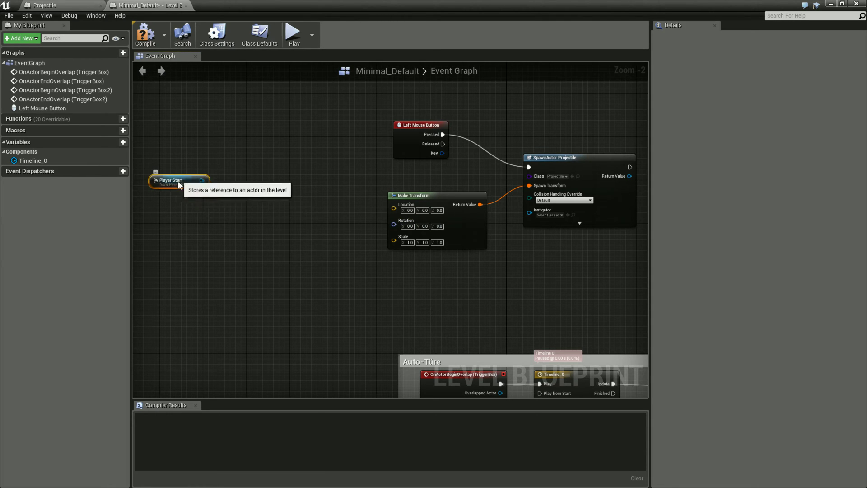
drag(202, 183, 229, 181)
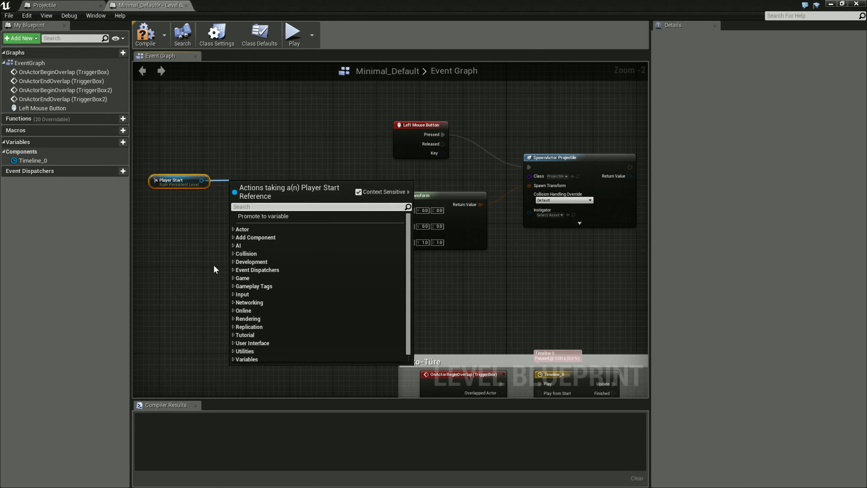
text(ge)
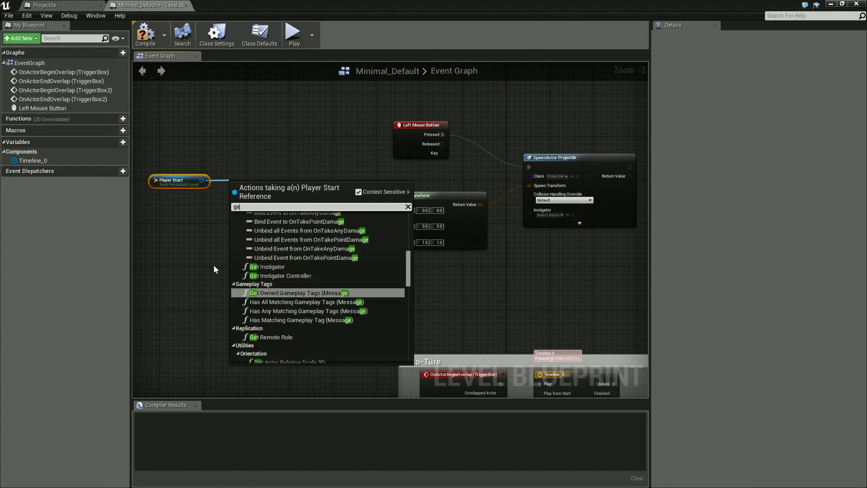
text(t)
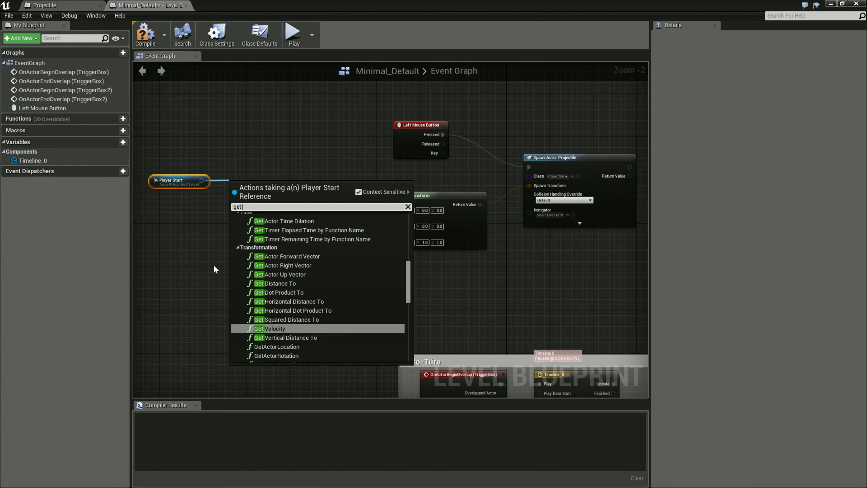
scroll(315, 264, down, 3)
scroll(321, 267, down, 2)
scroll(320, 267, down, 4)
scroll(321, 267, up, 5)
scroll(321, 268, up, 1)
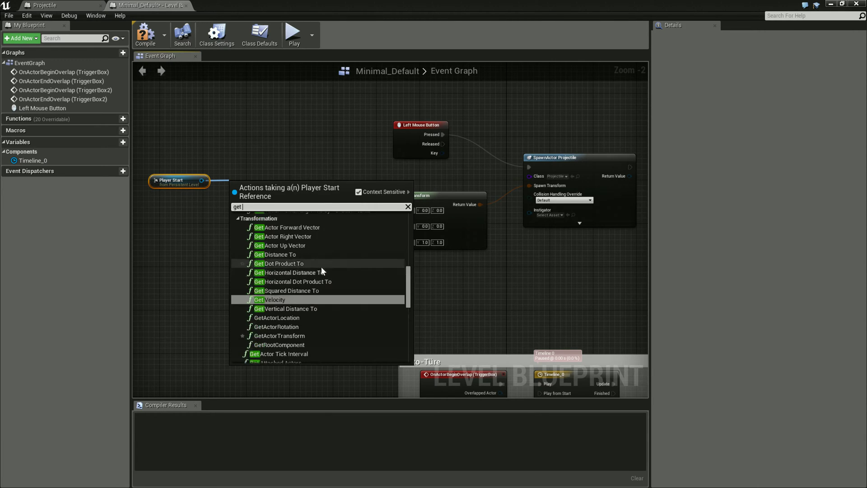
scroll(315, 267, up, 1)
scroll(314, 267, up, 1)
scroll(314, 267, up, 2)
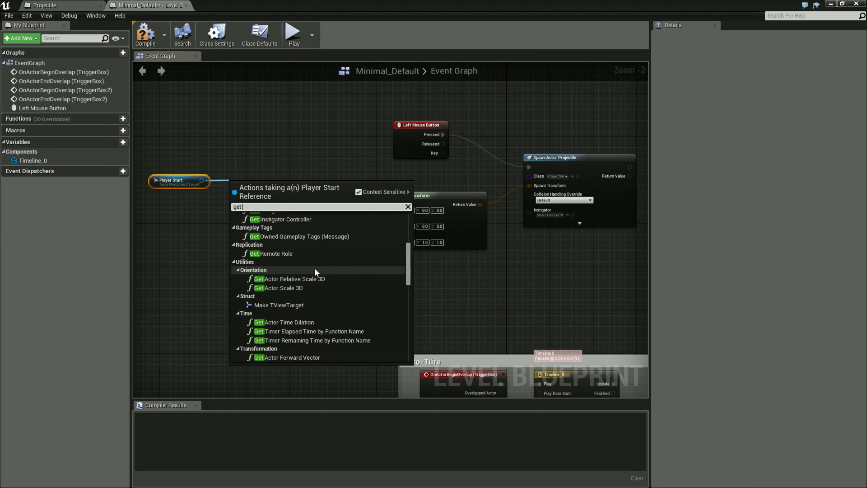
scroll(314, 267, up, 1)
scroll(313, 268, up, 2)
scroll(313, 267, up, 2)
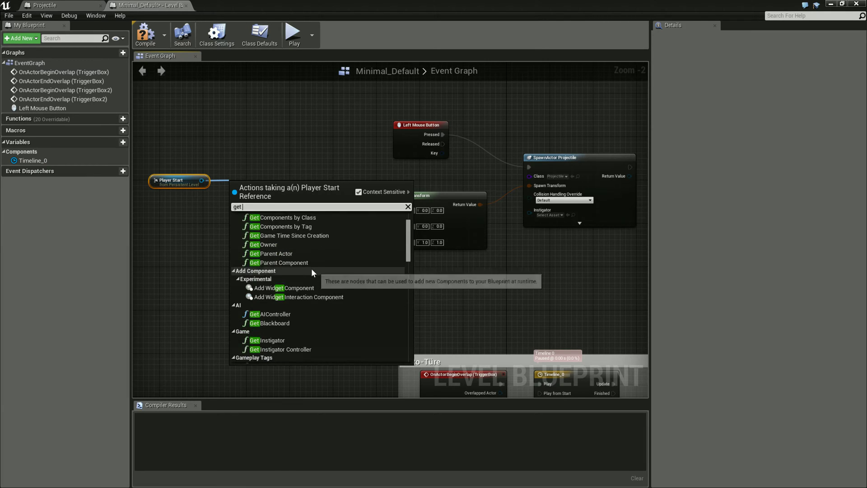
scroll(311, 268, up, 2)
key(BackSpace)
key(BackSpace)
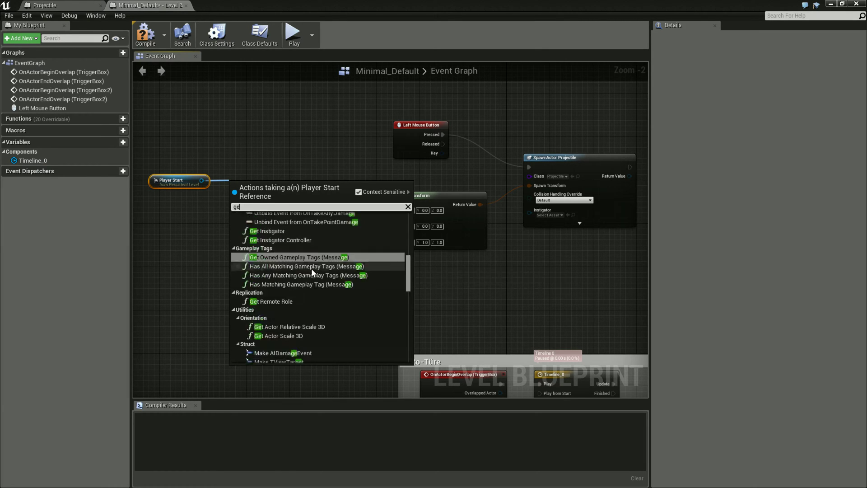
key(BackSpace)
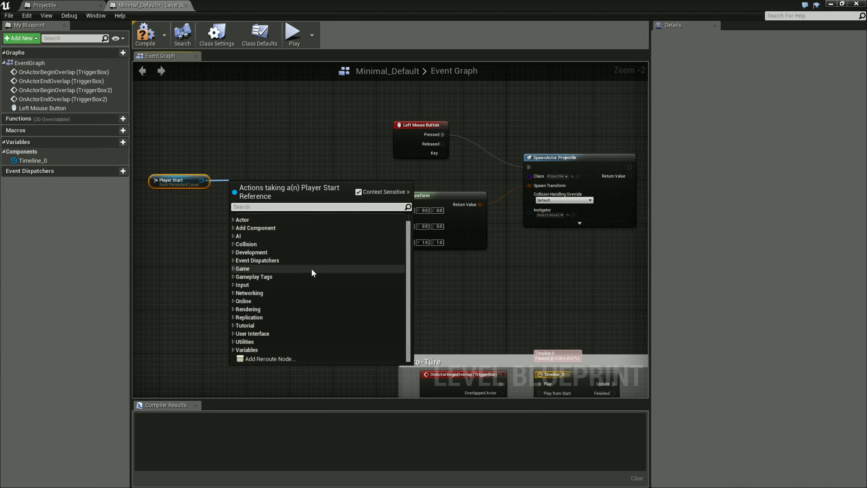
text(Locat)
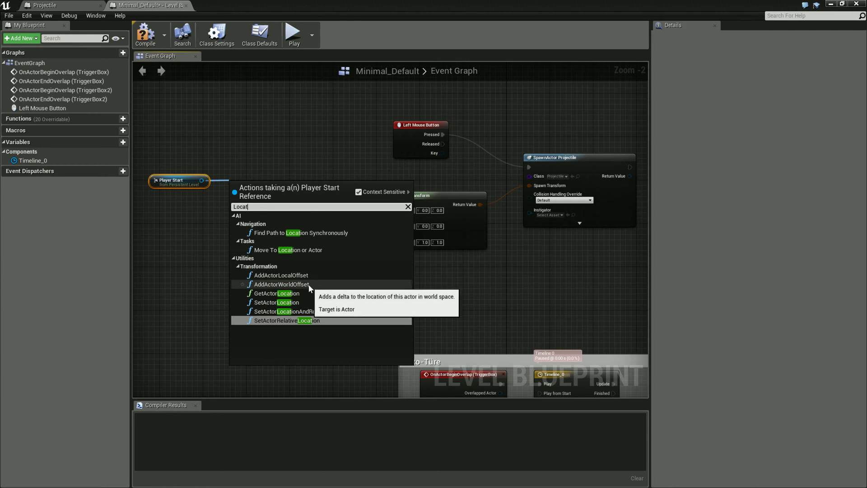
click(297, 293)
Add a GetActorRotation node wired from Player Start.
click(222, 243)
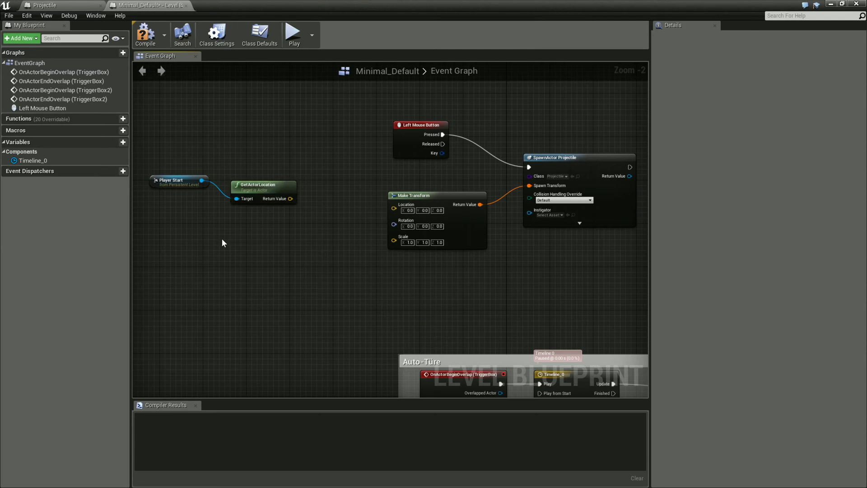
drag(202, 180, 207, 234)
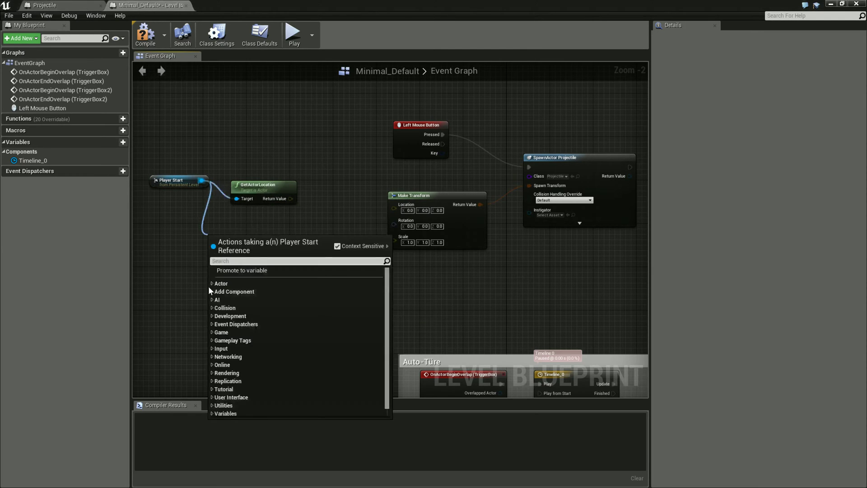
text(Get Rot)
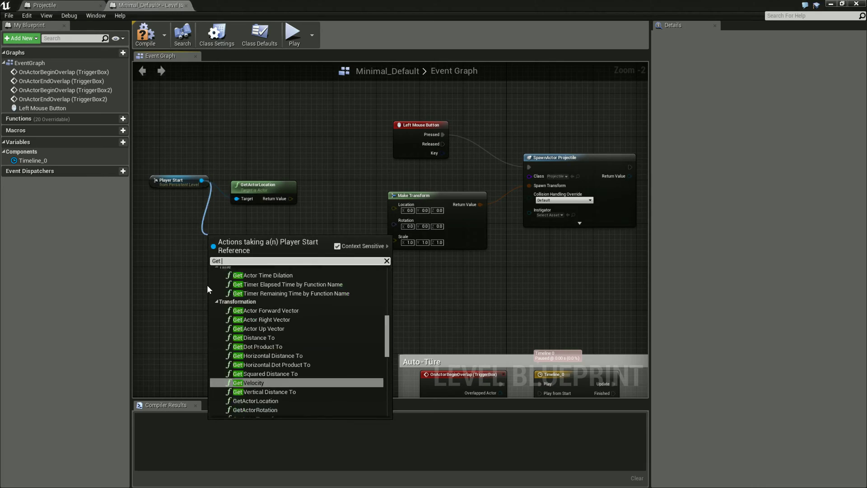
click(209, 286)
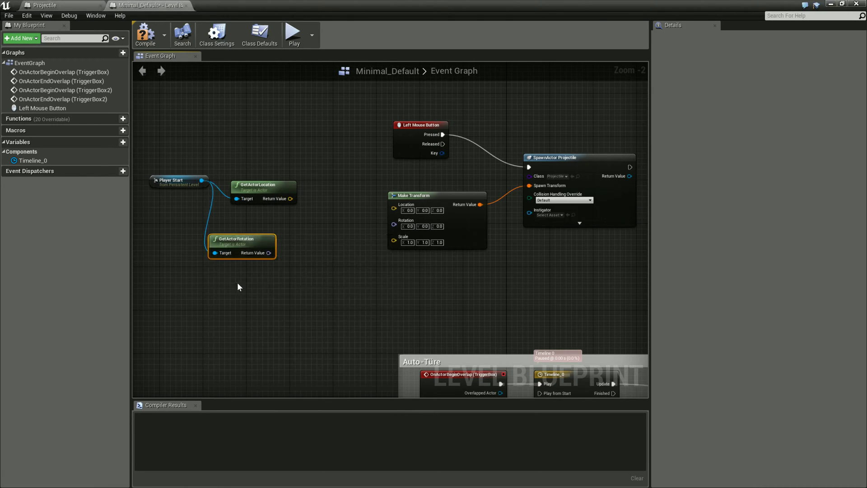
Line up the GetActorLocation and GetActorRotation nodes neatly beside Player Start.
drag(255, 246, 277, 246)
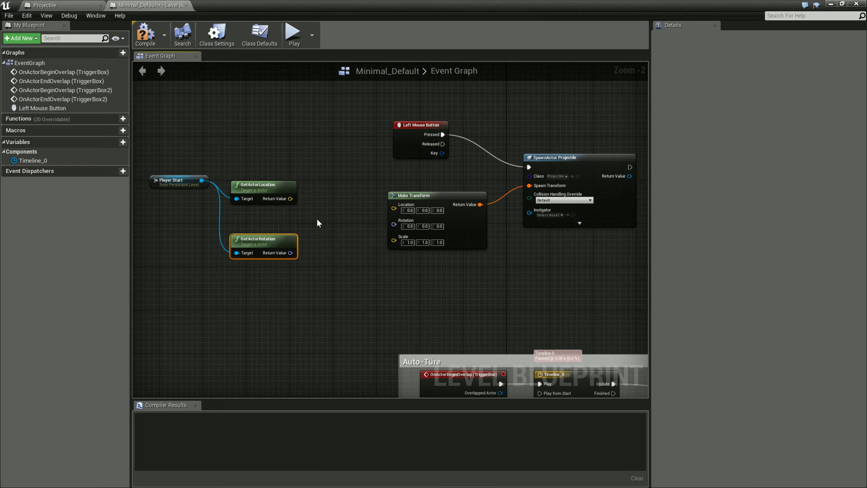
mouse_move(278, 192)
mouse_down()
mouse_move(268, 186)
mouse_move(278, 181)
mouse_up()
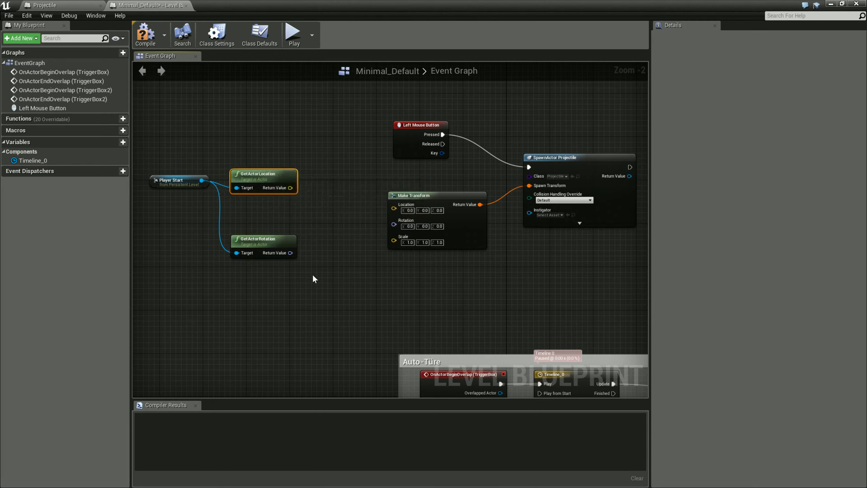
drag(275, 236, 221, 231)
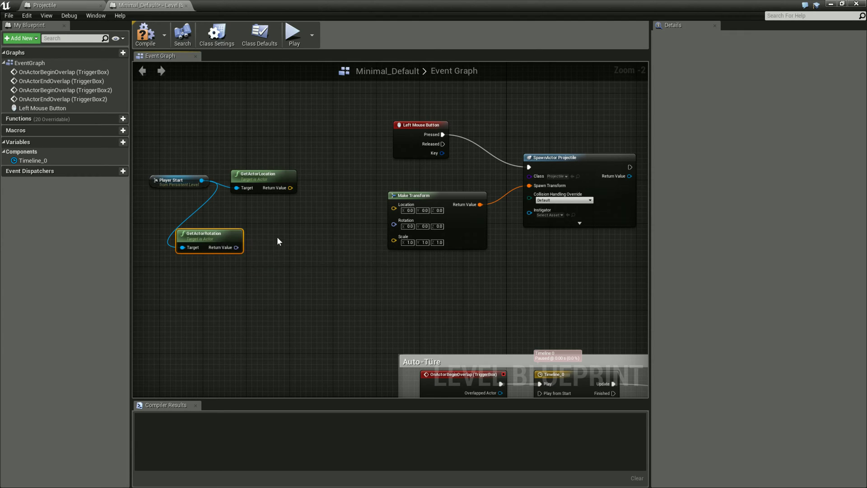
drag(263, 183, 262, 188)
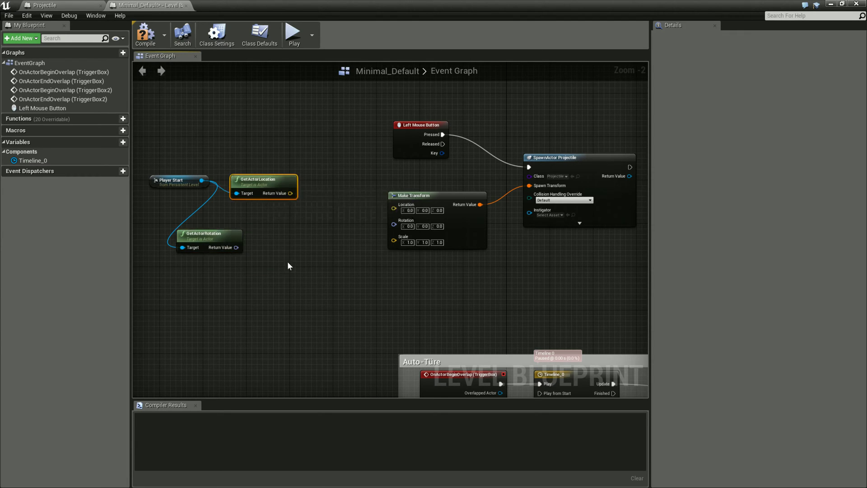
Add a vector + vector node and feed GetActorLocation into it.
right_click(265, 237)
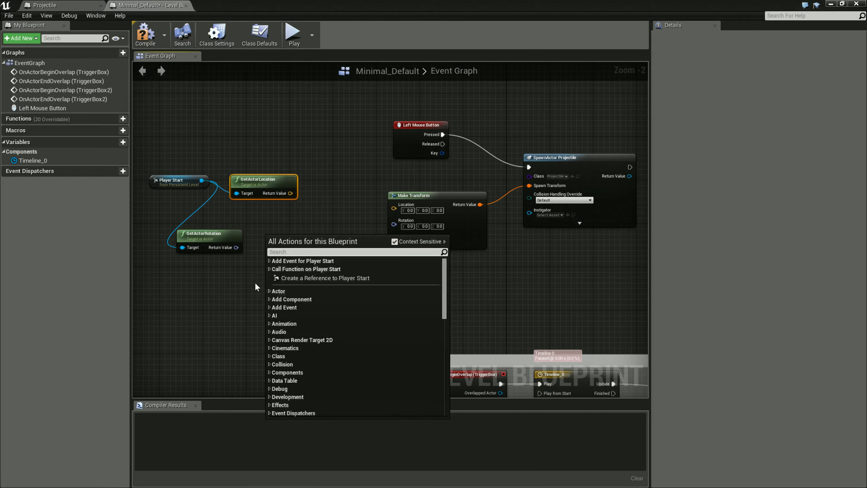
text(+)
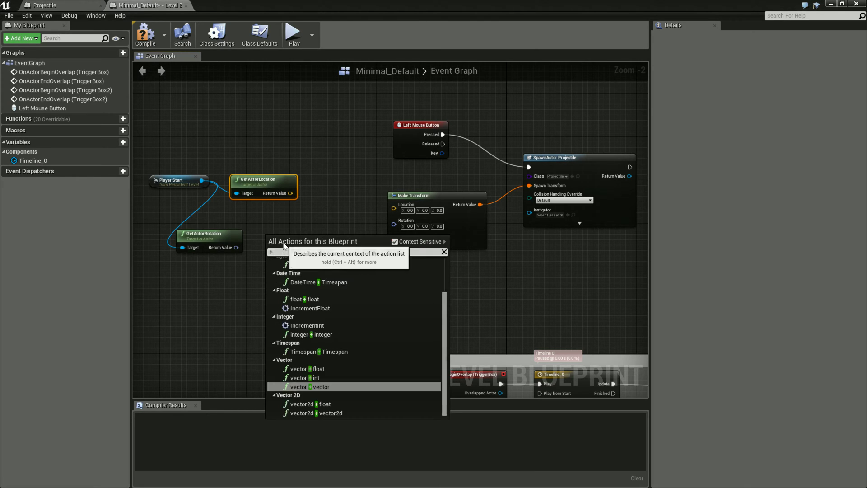
click(317, 387)
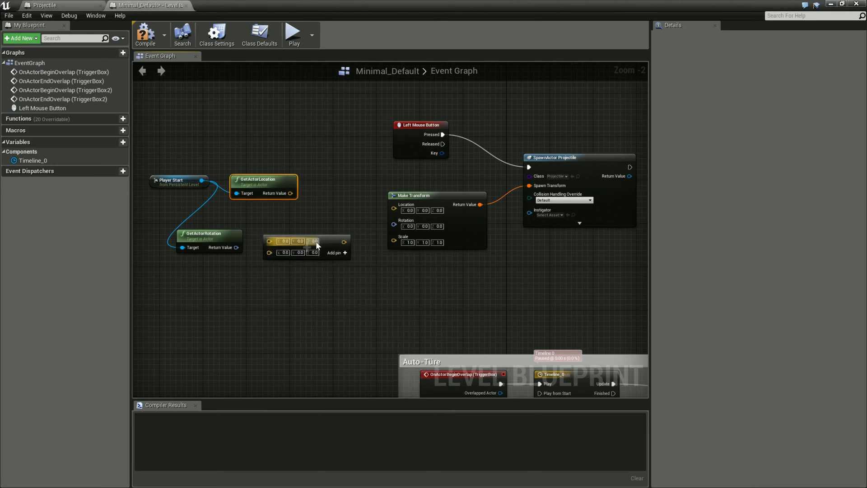
drag(325, 240, 346, 266)
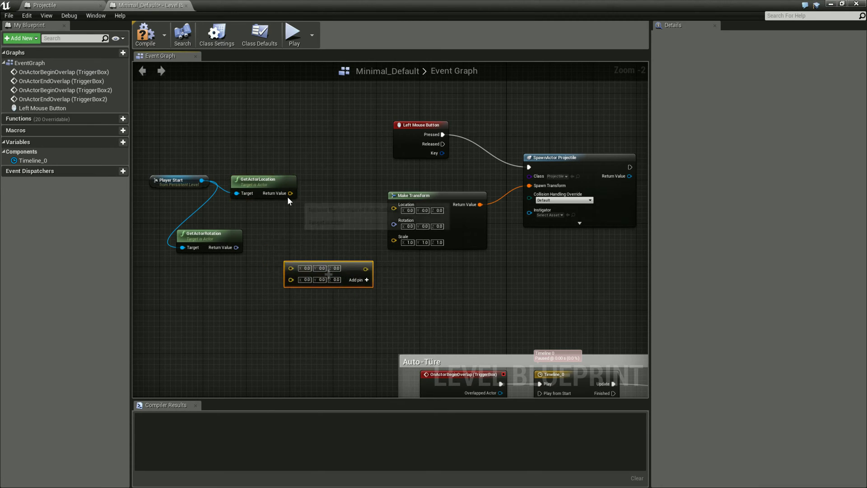
drag(289, 193, 291, 267)
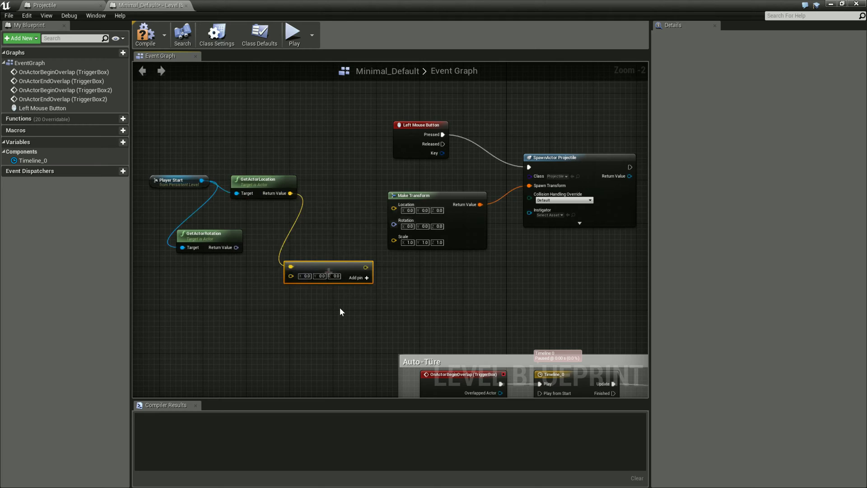
Wire the vector sum into Make Transform's Location, tidy the nodes, and unhook Rotation.
drag(236, 247, 394, 221)
drag(366, 267, 394, 204)
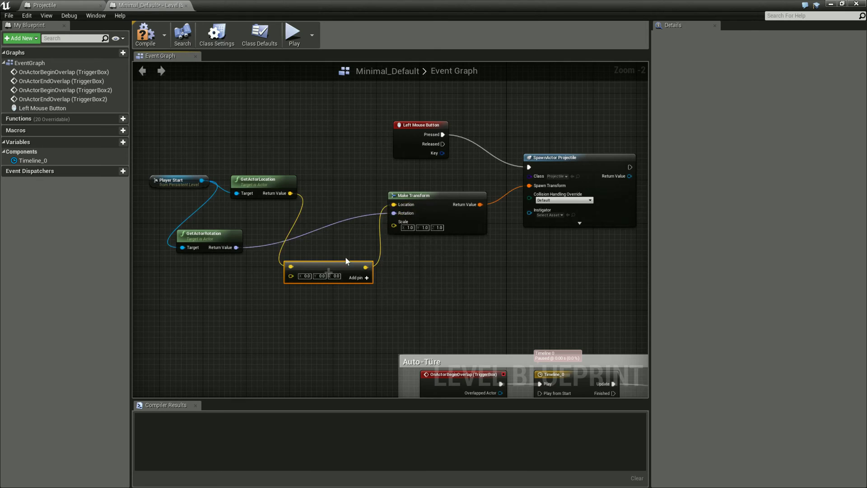
drag(335, 262, 324, 245)
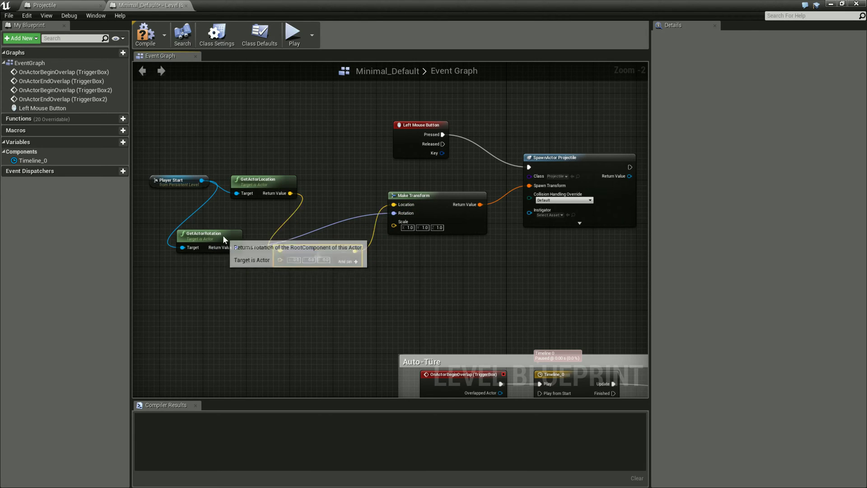
drag(223, 237, 213, 232)
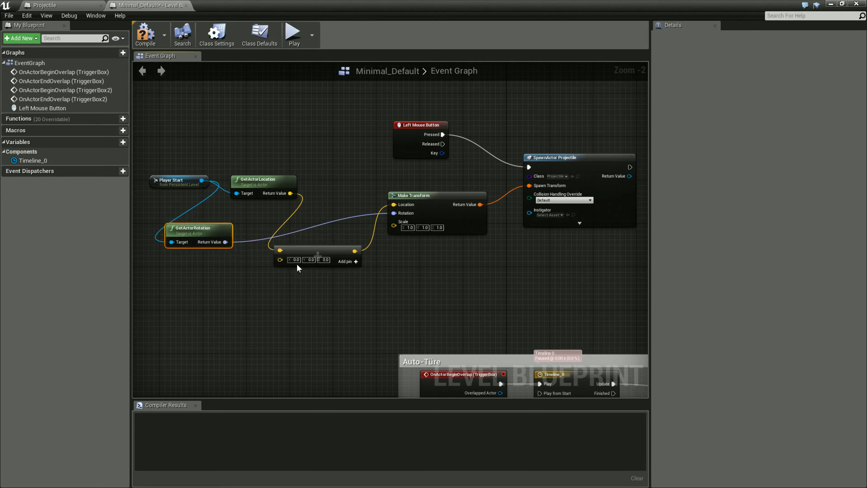
drag(299, 251, 315, 251)
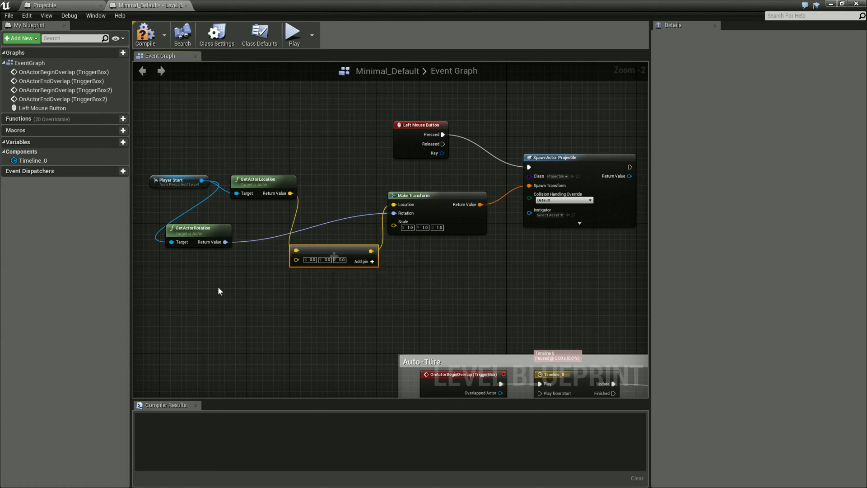
alt+click(396, 213)
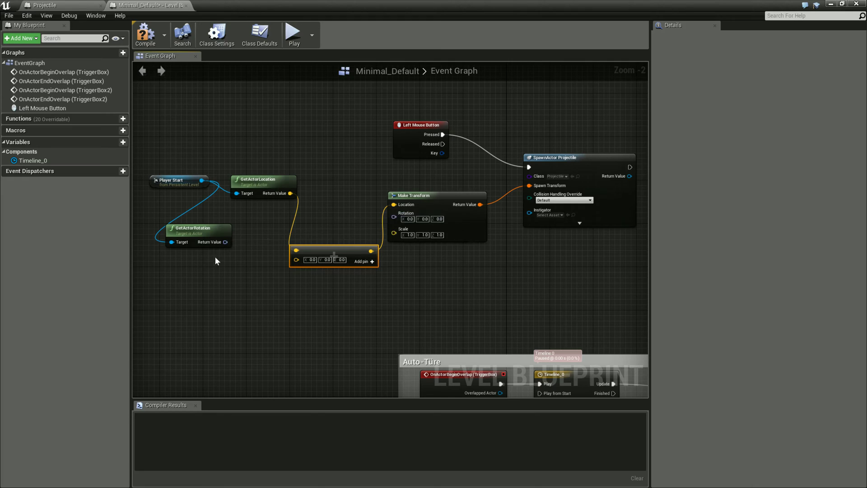
click(217, 233)
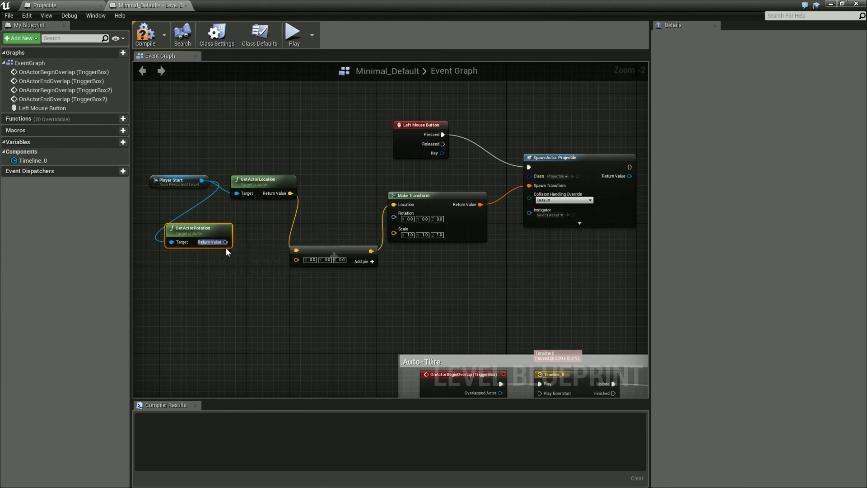
right_click(236, 265)
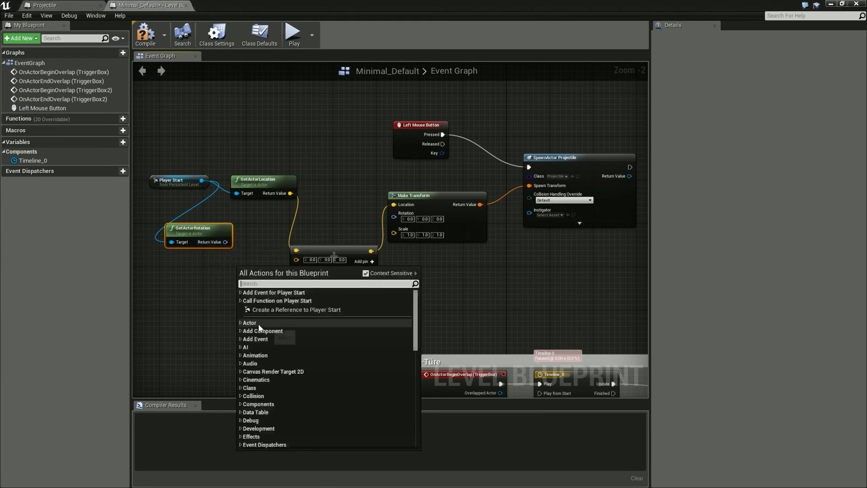
Add a Get Forward Vector node driven by GetActorRotation's return value.
text(Get)
click(180, 320)
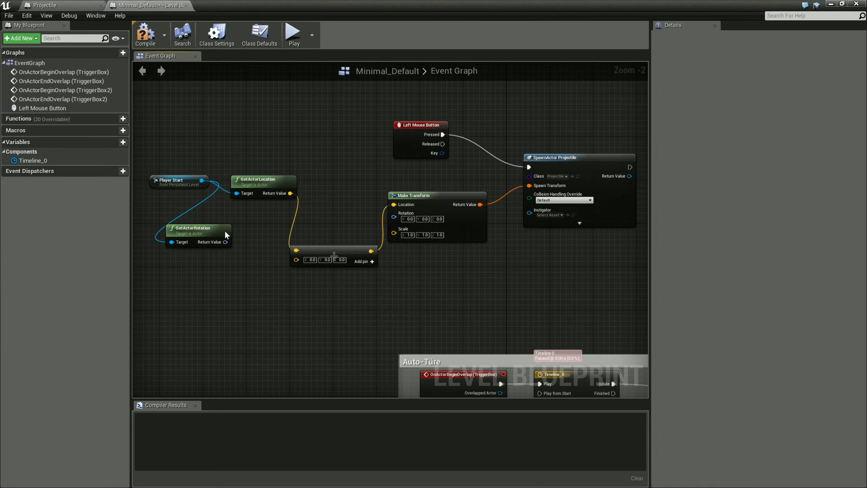
drag(225, 242, 219, 259)
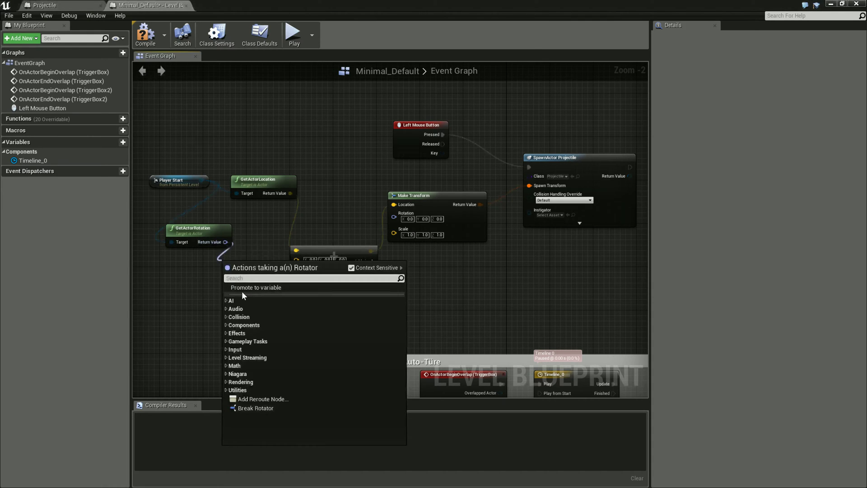
text(Get)
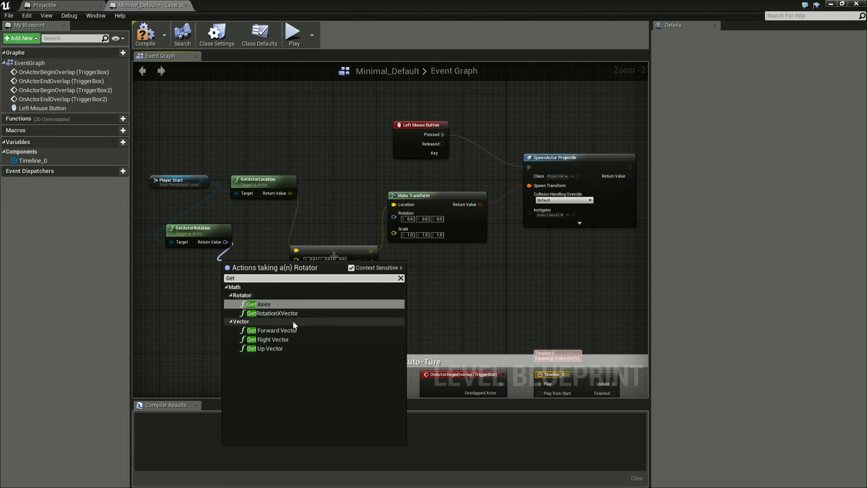
click(275, 331)
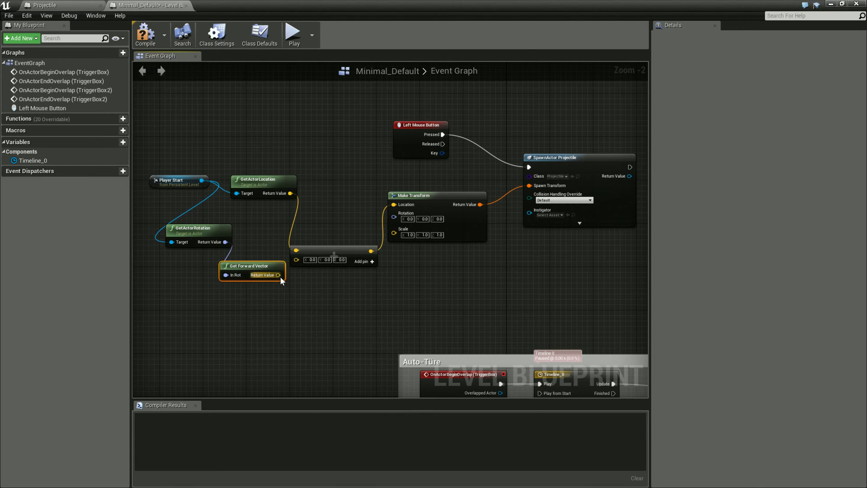
Move Get Forward Vector left and break its wire to the vector add node.
mouse_move(273, 269)
mouse_down()
mouse_move(251, 263)
mouse_move(296, 260)
mouse_up()
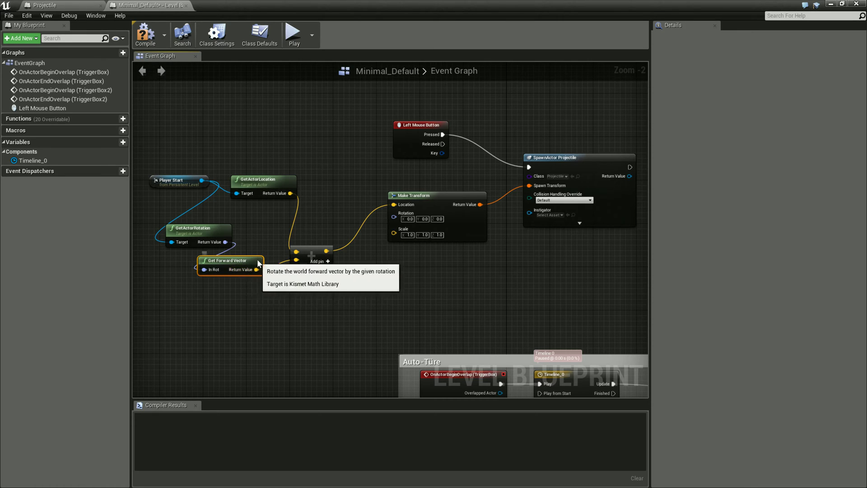
drag(253, 263, 231, 263)
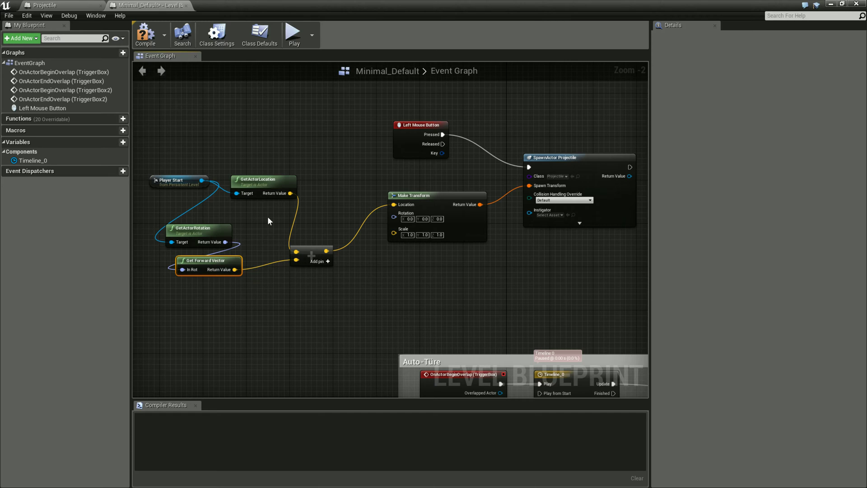
click(263, 288)
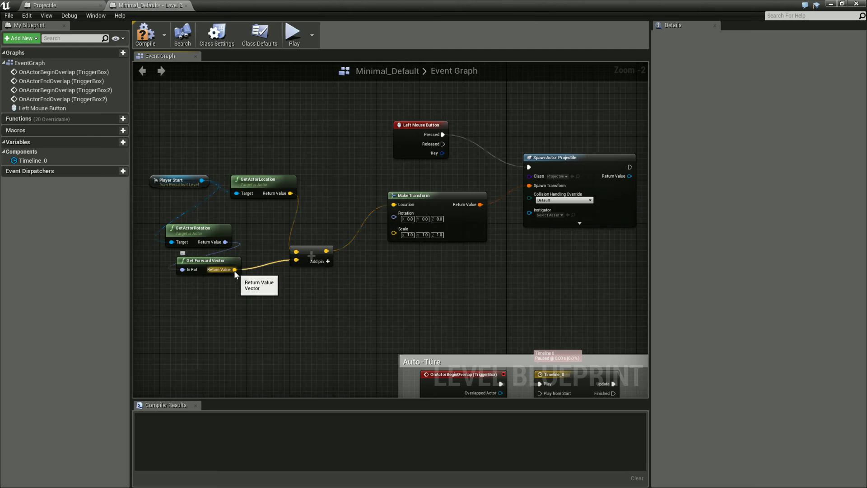
alt+click(234, 270)
right_click(254, 269)
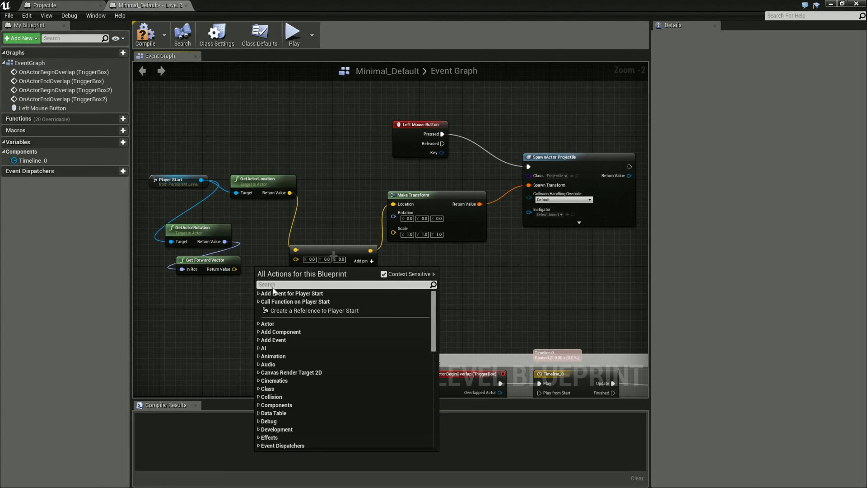
Add a vector * integer node and connect the vector add result to Make Transform Location.
text(*)
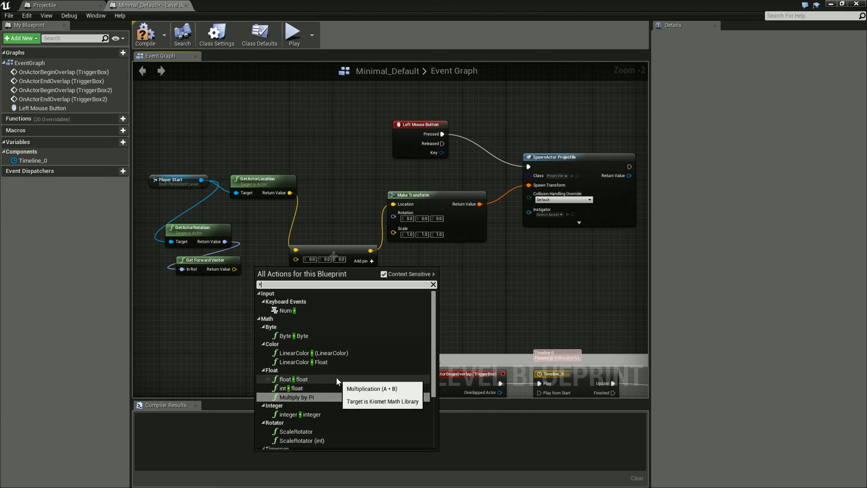
scroll(353, 336, down, 1)
scroll(351, 334, down, 2)
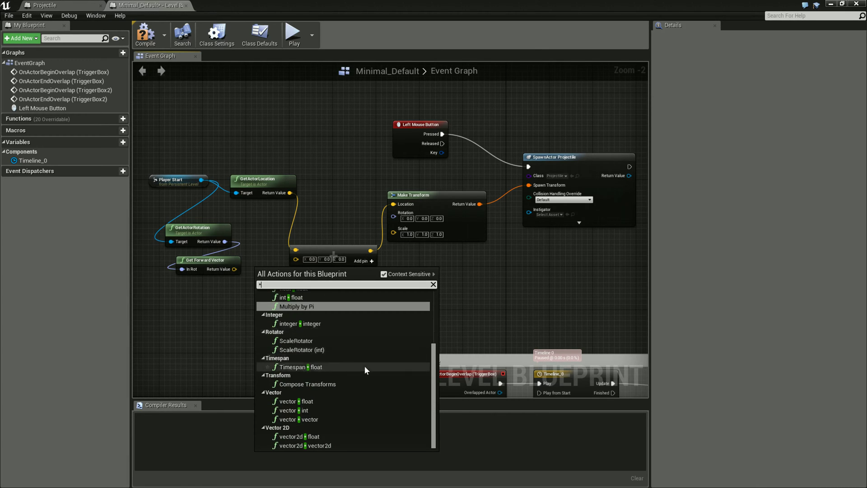
click(315, 409)
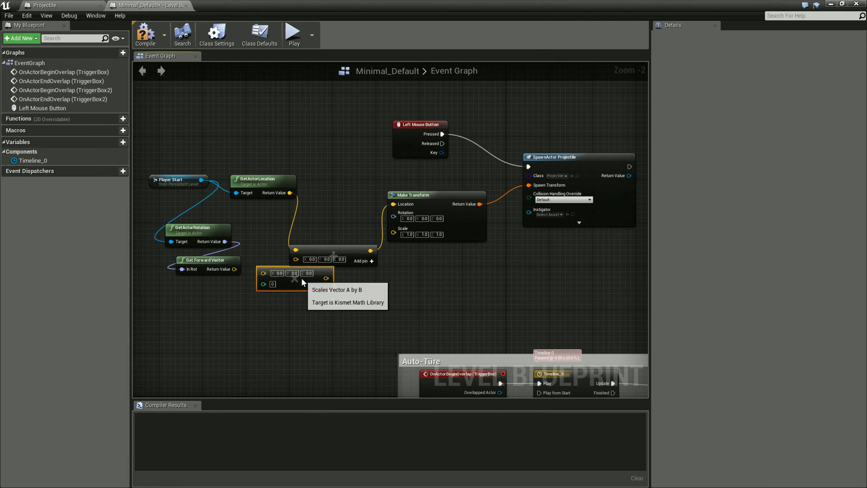
drag(353, 265, 364, 199)
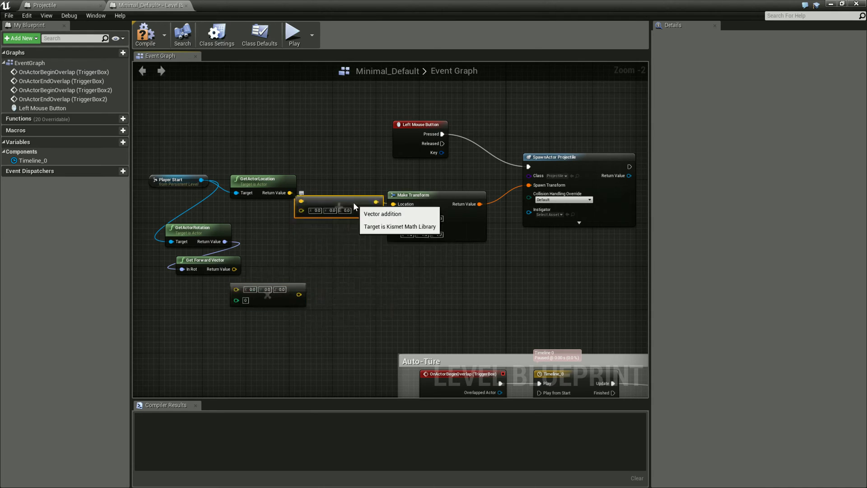
drag(294, 131, 225, 298)
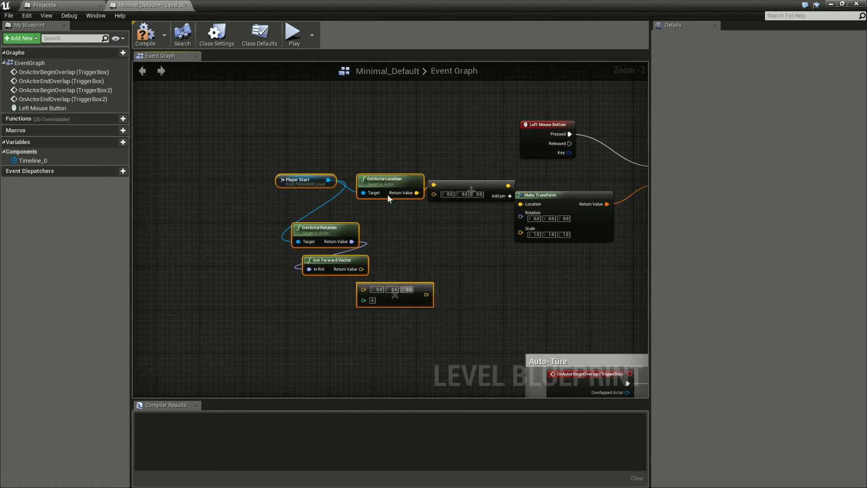
mouse_move(387, 194)
mouse_down()
mouse_move(301, 189)
mouse_move(434, 185)
mouse_up()
click(435, 261)
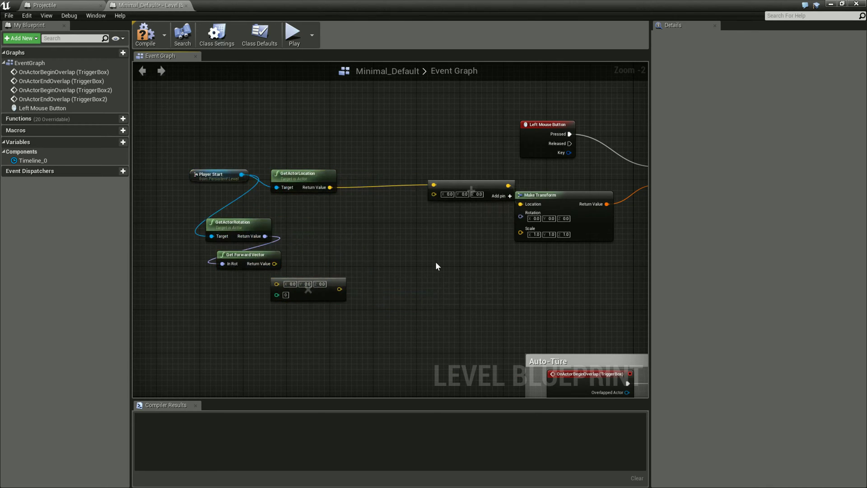
mouse_move(508, 185)
mouse_down()
mouse_move(520, 203)
mouse_move(449, 194)
mouse_up()
click(342, 271)
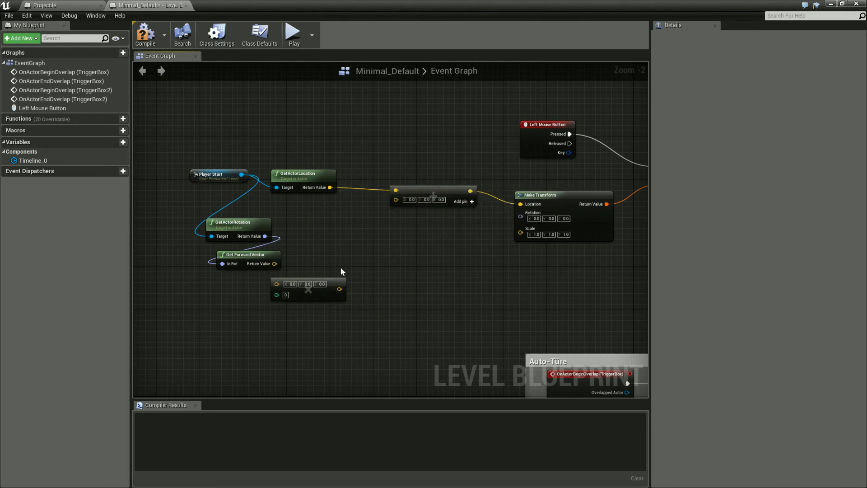
Route Get Forward Vector through the multiply node, multiplier 100, into the add node.
drag(332, 282, 374, 243)
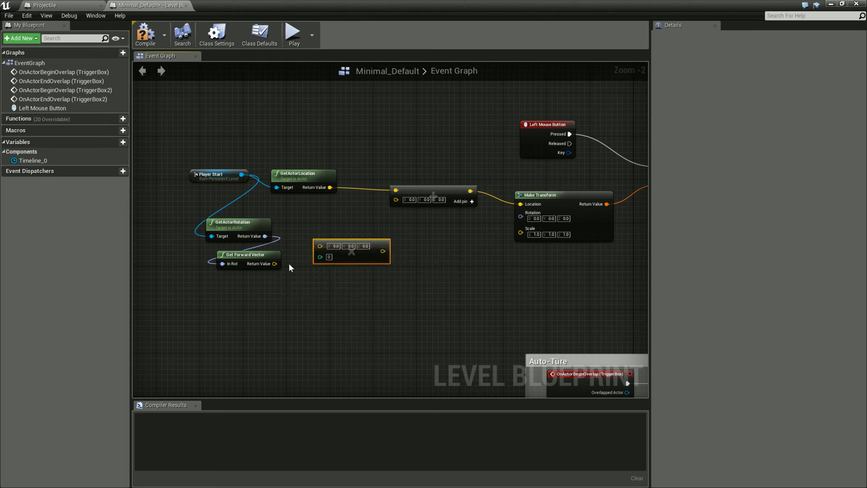
drag(270, 263, 319, 245)
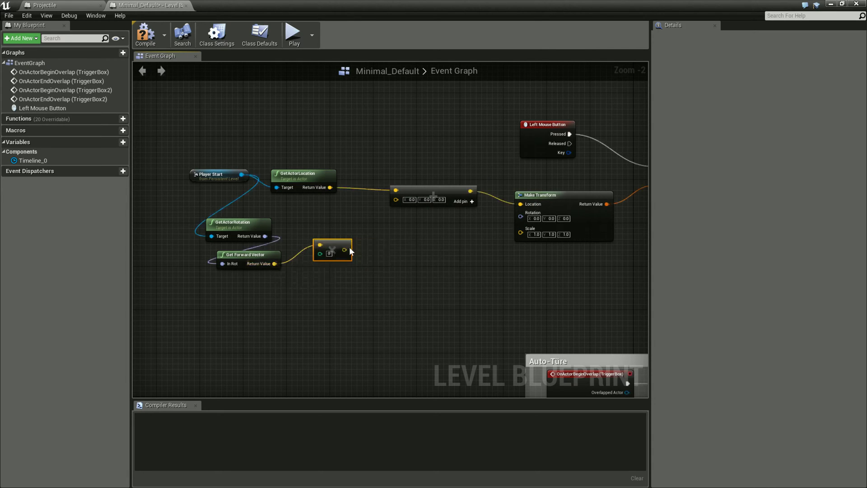
click(329, 254)
text(100)
drag(348, 250, 394, 199)
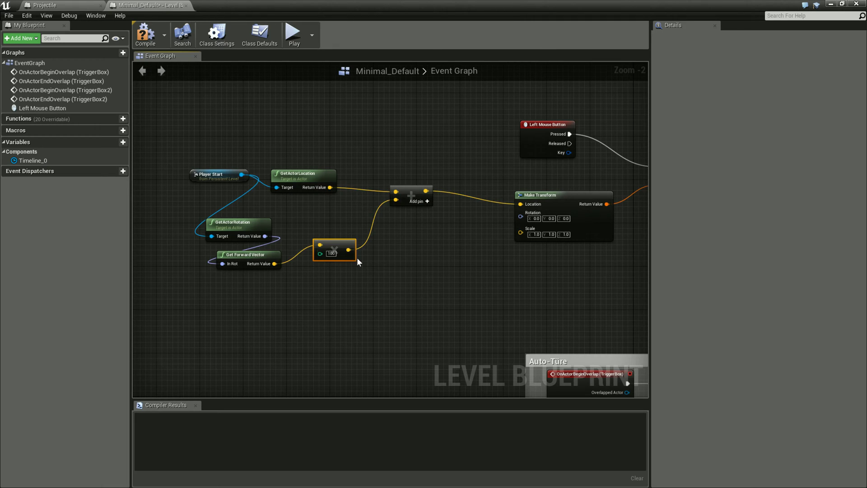
click(331, 254)
Change the forward-vector multiplier from 100 to 50.
text(50)
key(Return)
click(245, 226)
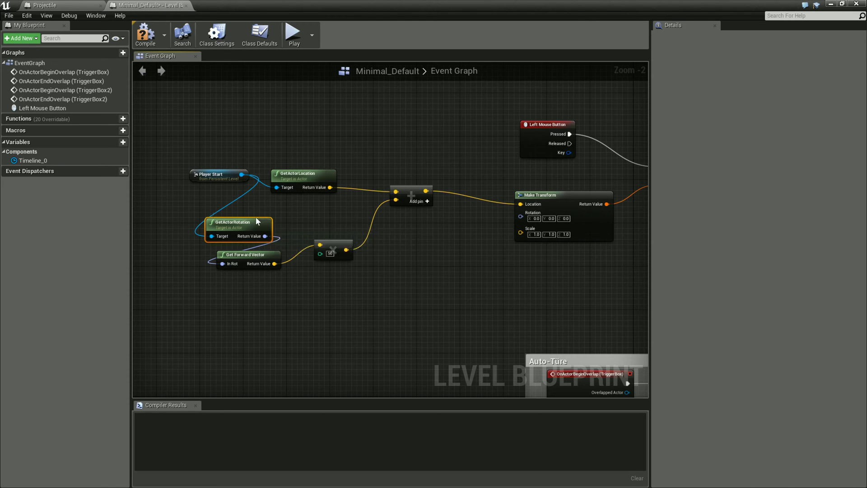
click(260, 255)
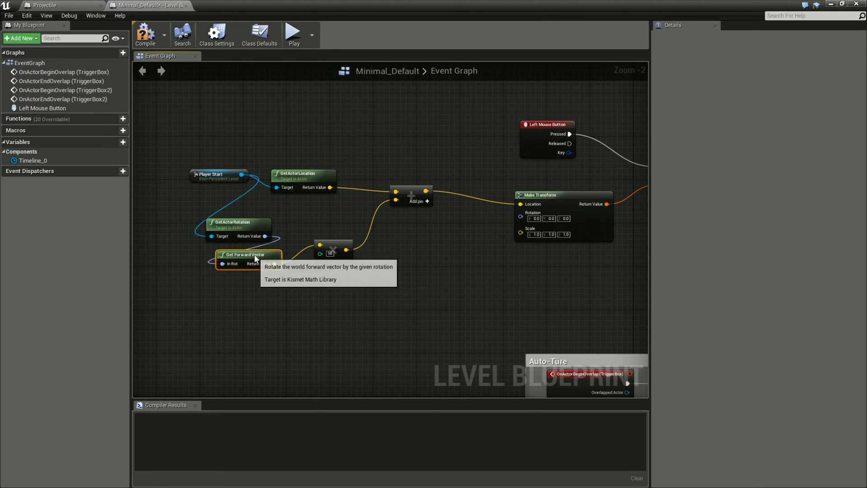
click(330, 254)
text(50)
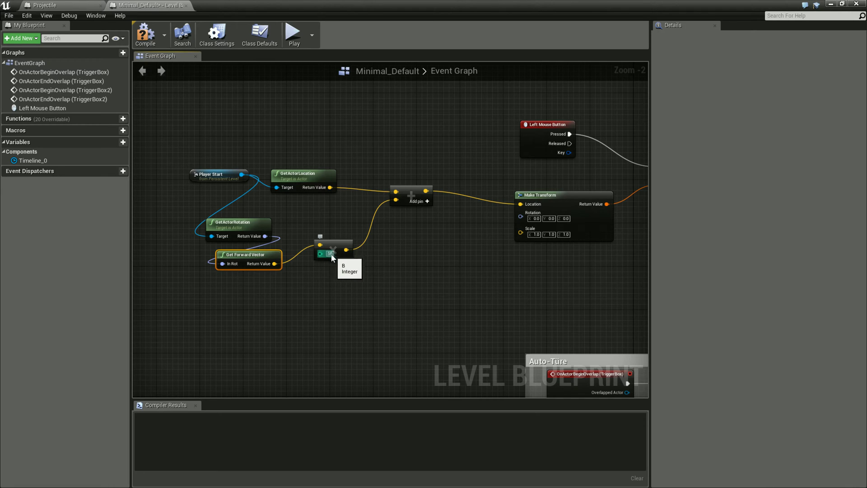
Tidy the multiply, Get Forward Vector and Make Transform node positions.
drag(330, 248, 334, 247)
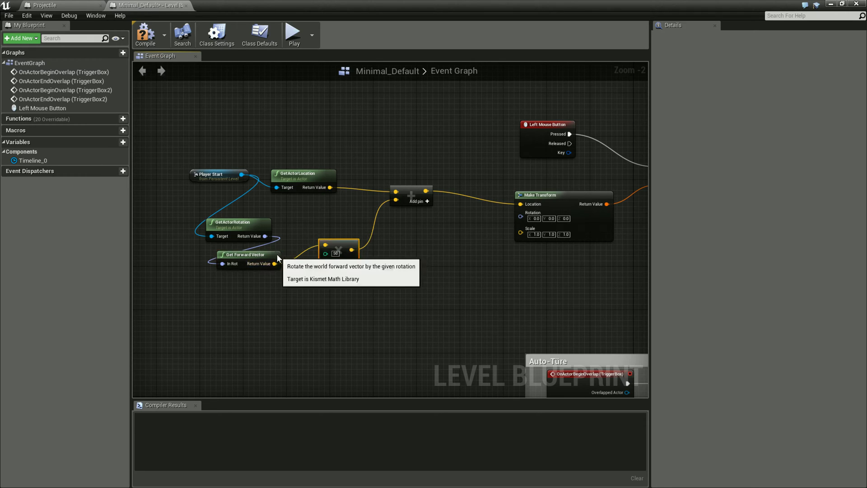
drag(278, 258, 293, 258)
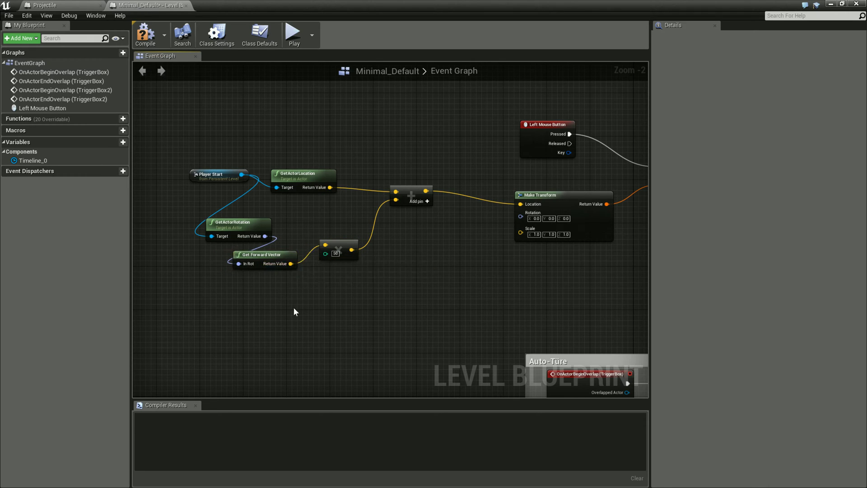
click(318, 175)
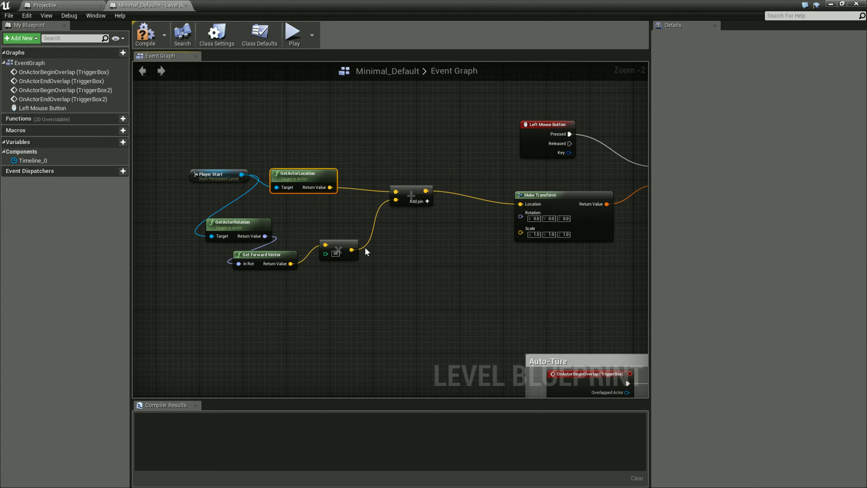
click(409, 199)
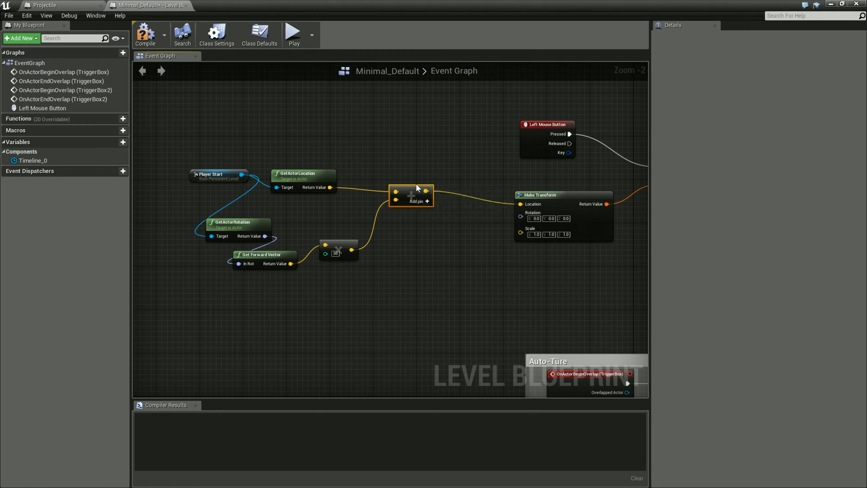
drag(551, 197, 528, 191)
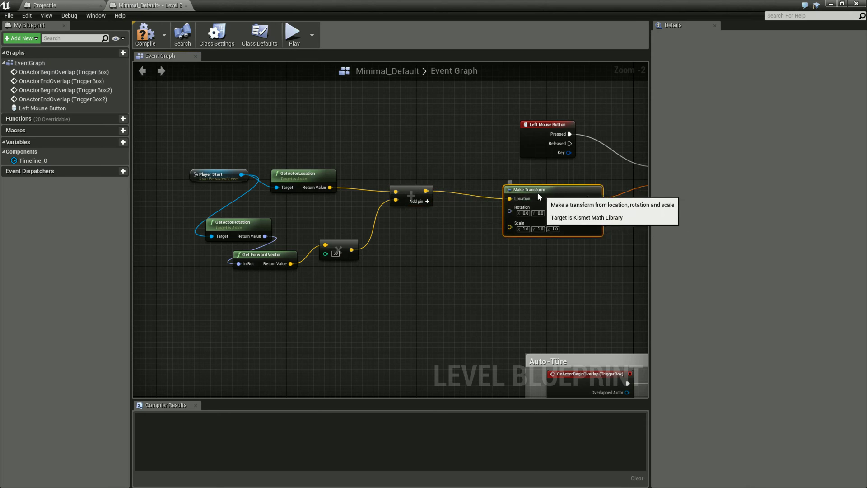
Connect GetActorRotation's Return Value to Make Transform's Rotation input.
right_drag(517, 264, 491, 268)
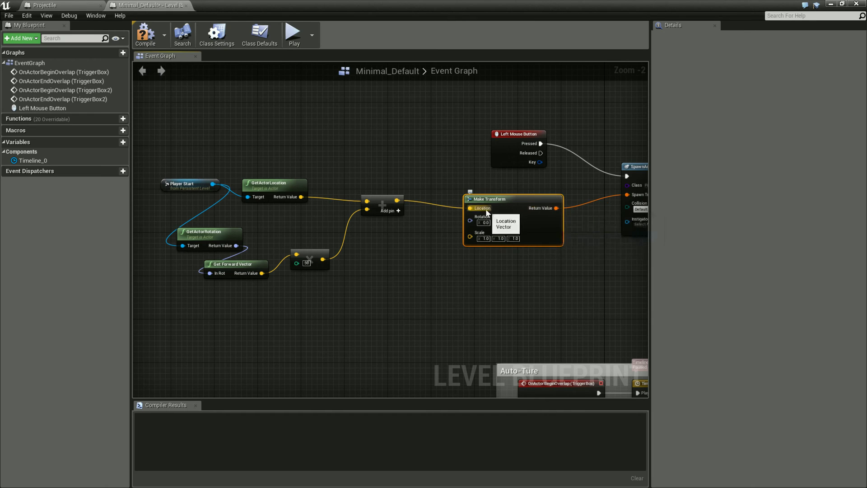
mouse_move(236, 245)
mouse_down()
mouse_move(479, 216)
mouse_move(471, 219)
mouse_up()
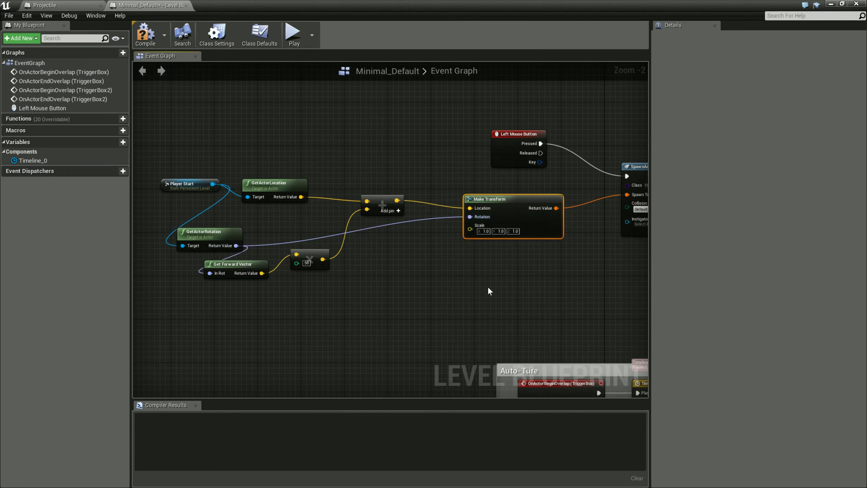
click(203, 183)
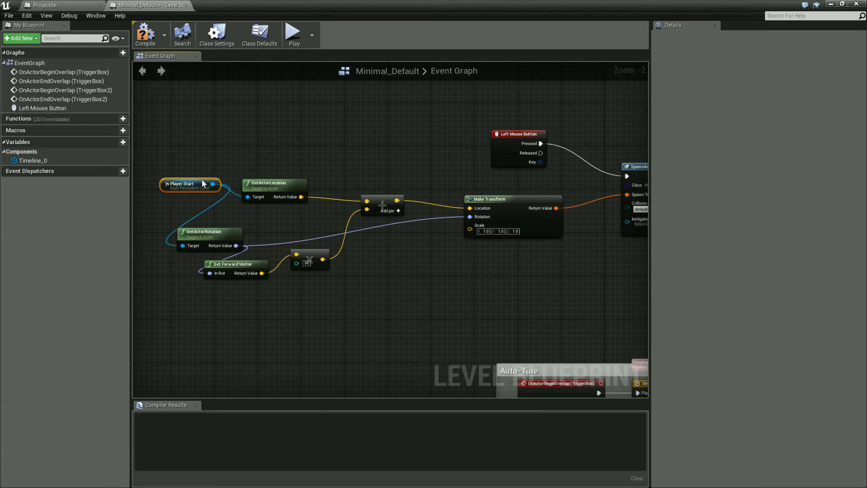
click(397, 275)
mouse_move(462, 286)
right_down()
mouse_move(404, 282)
mouse_move(432, 284)
right_up()
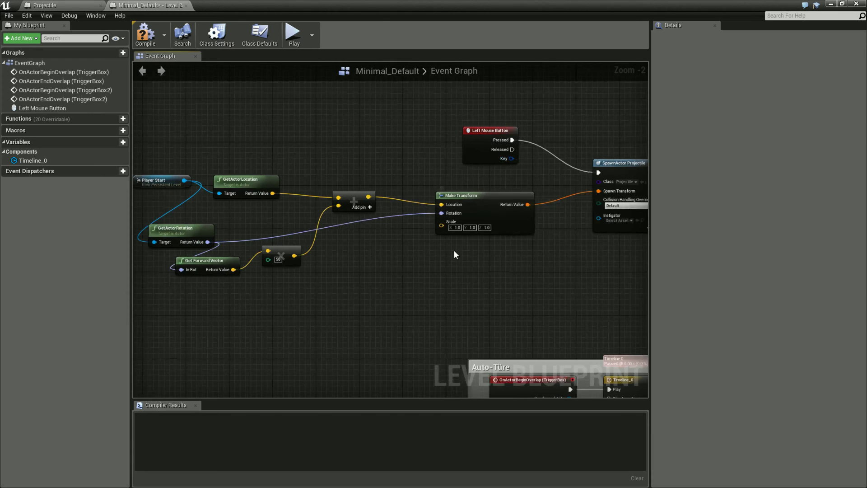
right_drag(550, 270, 401, 302)
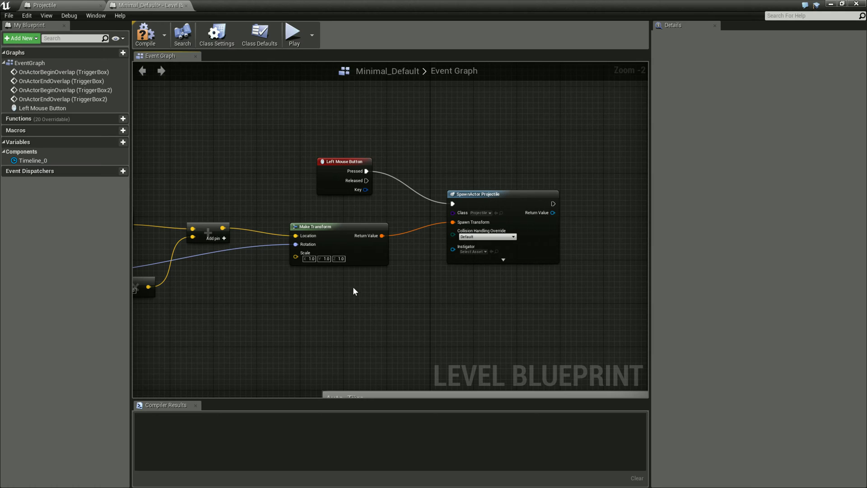
Test projectile spawning in a Play session, then end it and return to the level editor.
drag(516, 196, 515, 191)
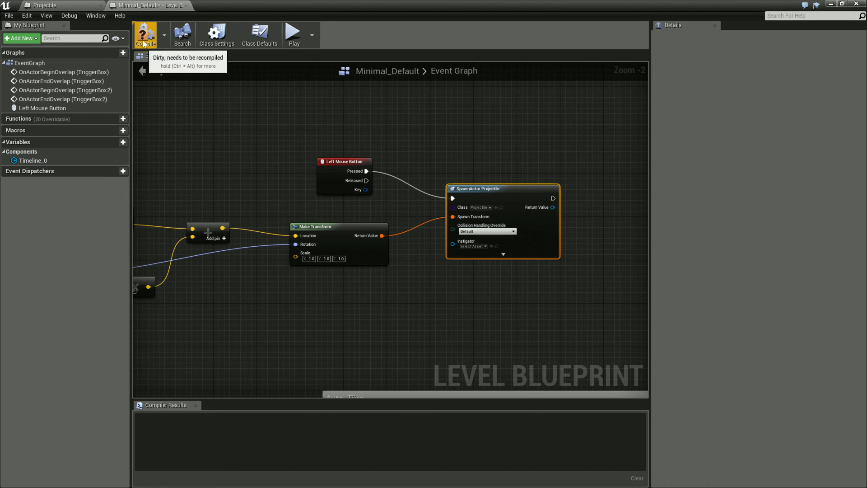
mouse_move(262, 286)
right_down()
mouse_move(449, 274)
mouse_move(231, 279)
right_up()
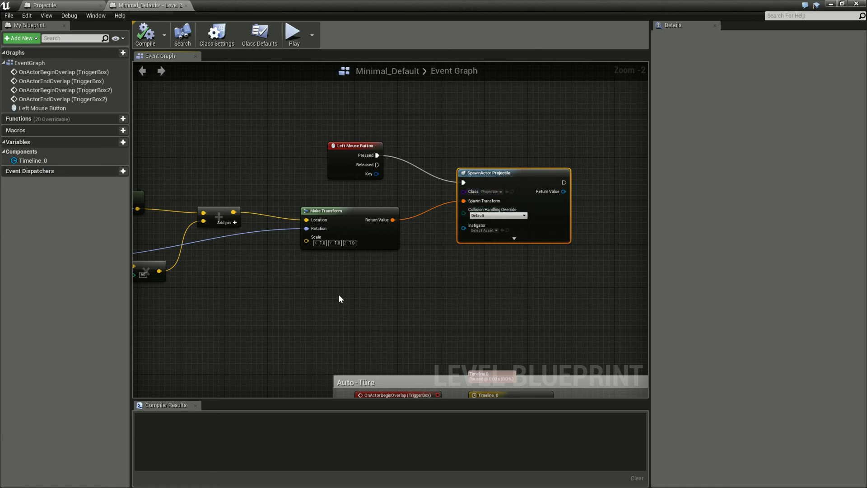
right_drag(286, 301, 317, 297)
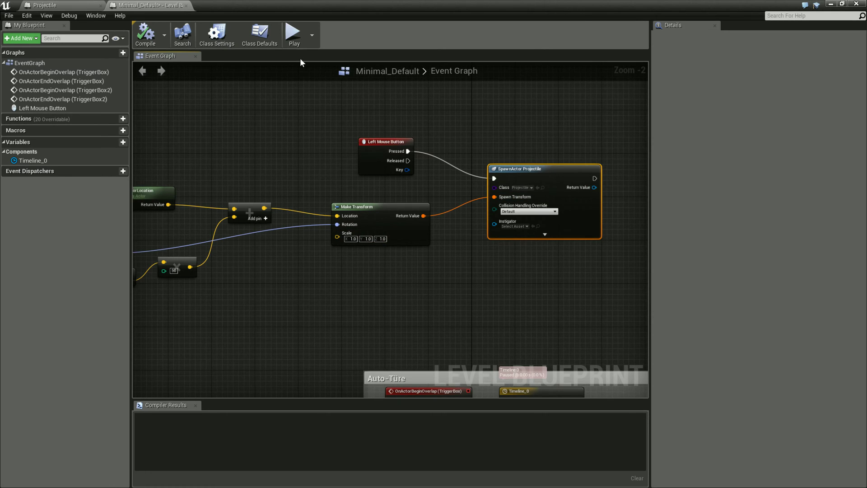
click(294, 37)
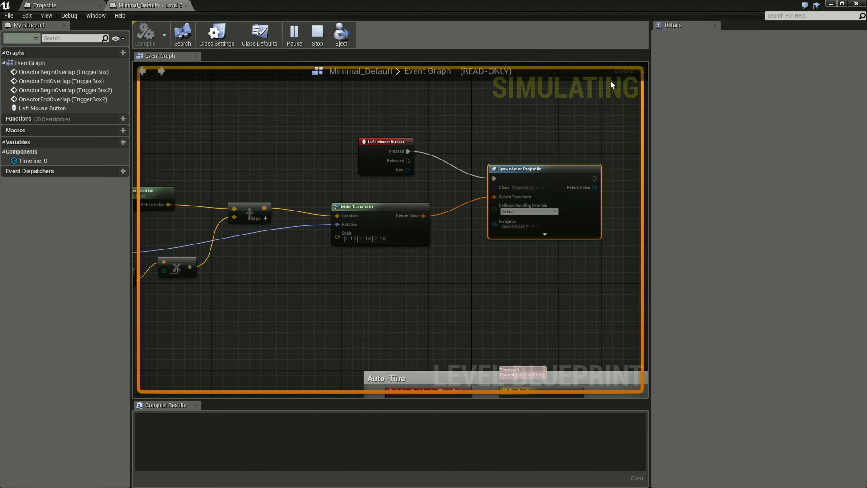
key(Escape)
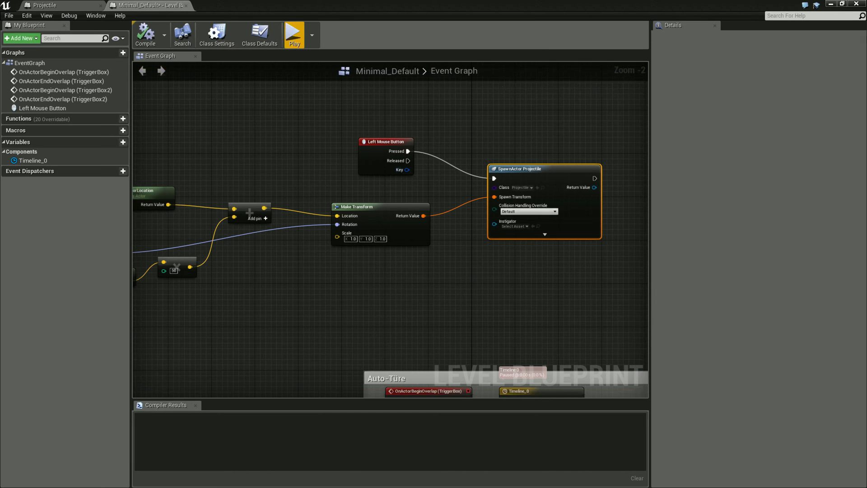
click(831, 4)
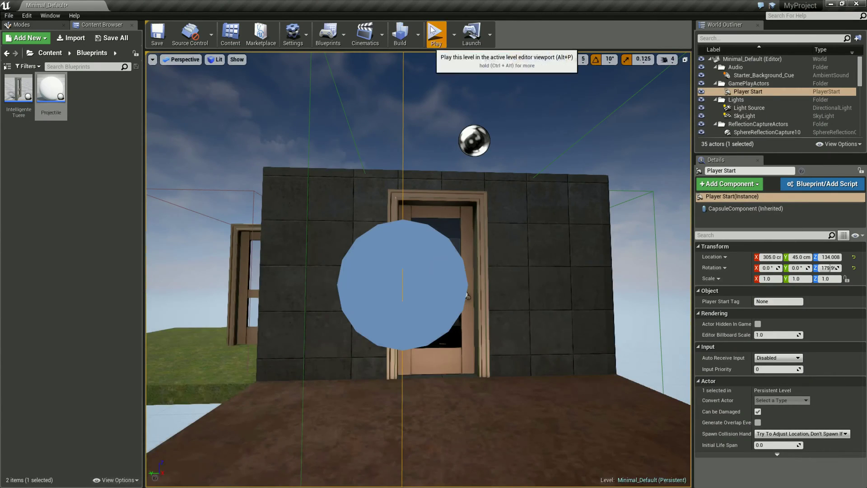
click(435, 34)
click(489, 391)
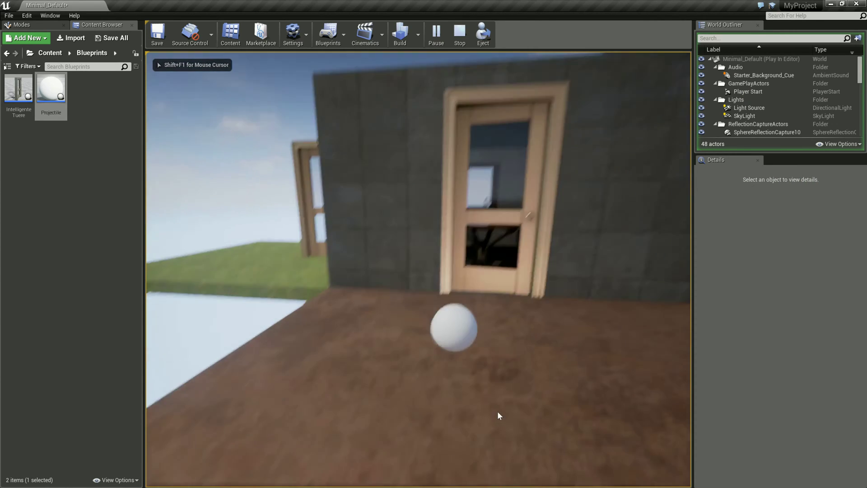
click(516, 432)
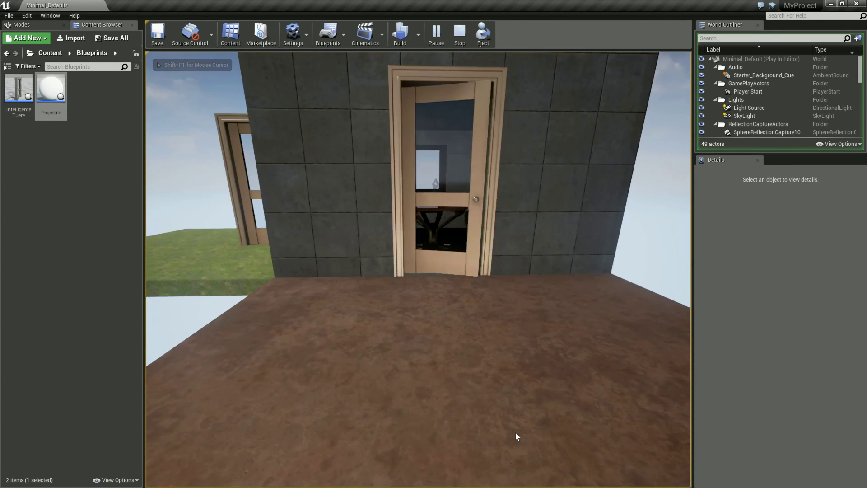
click(514, 437)
click(513, 435)
click(513, 436)
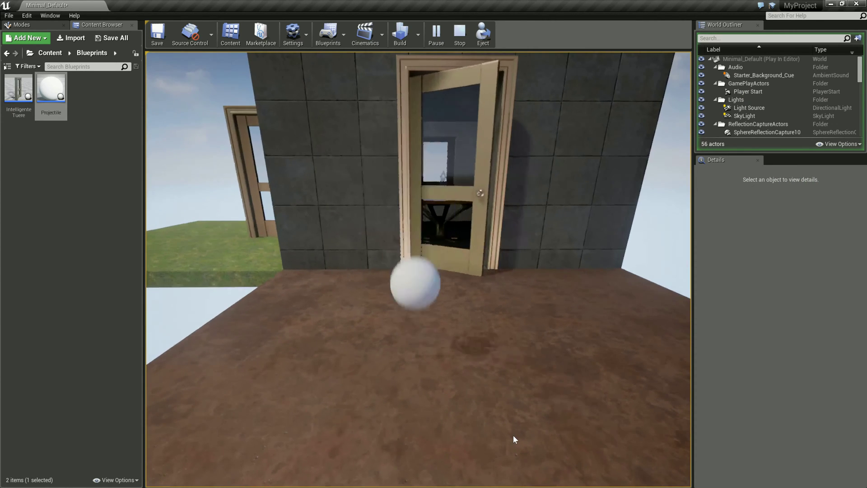
click(513, 436)
click(513, 435)
click(513, 436)
click(512, 435)
click(513, 435)
click(515, 431)
click(516, 461)
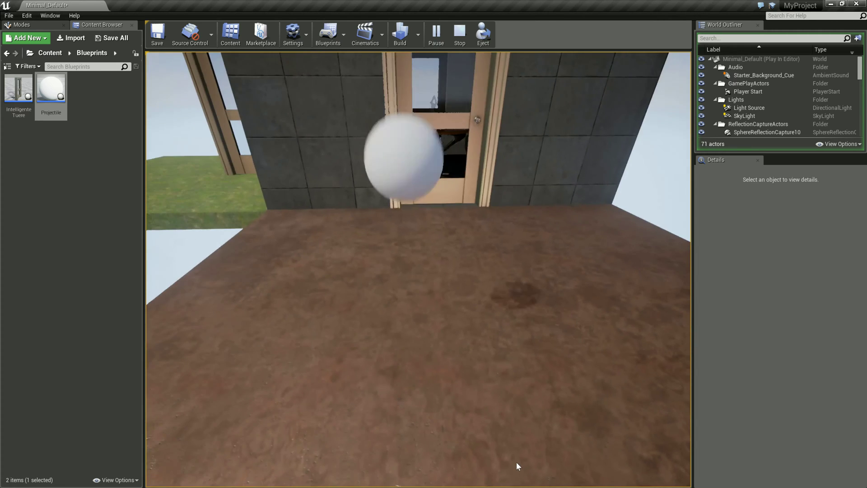
click(507, 433)
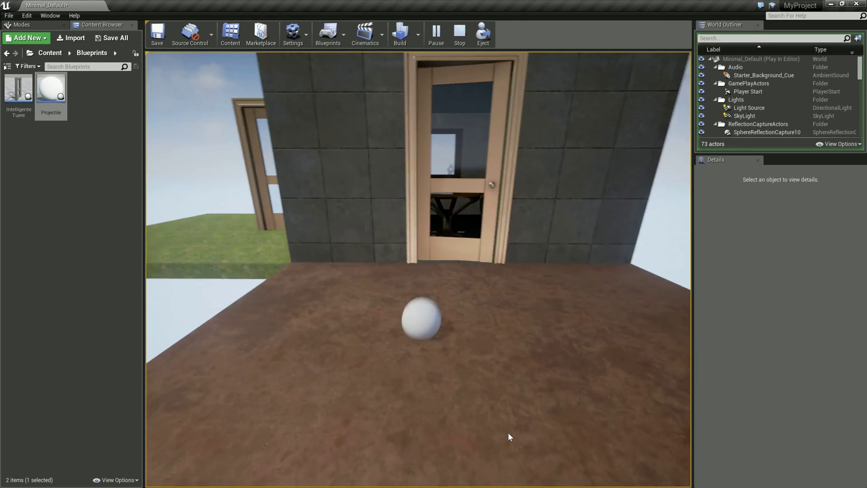
click(508, 432)
click(516, 439)
click(532, 398)
click(527, 397)
click(524, 399)
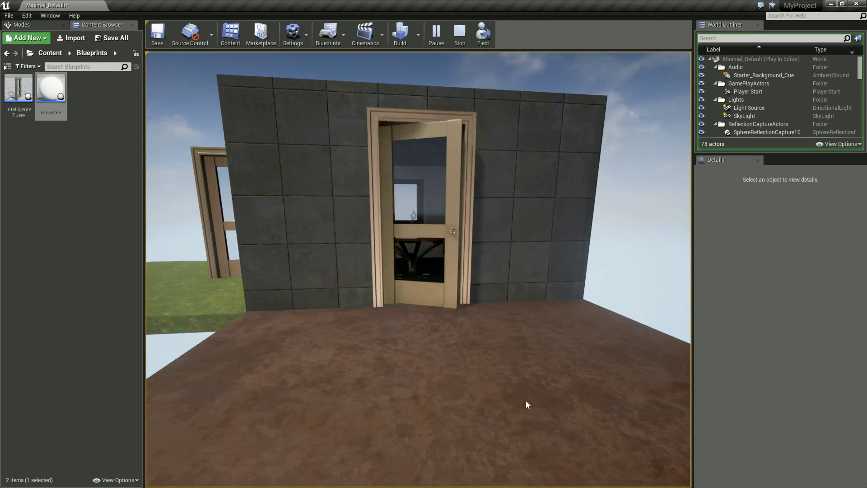
click(525, 394)
click(525, 393)
click(524, 393)
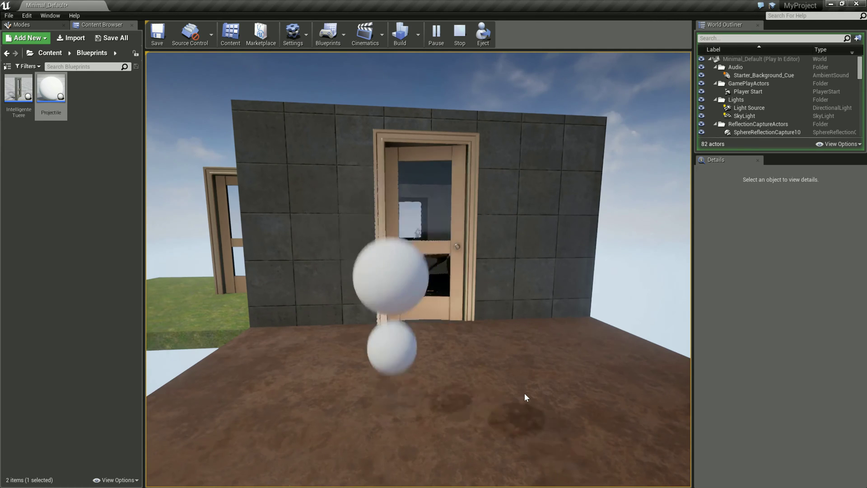
click(524, 393)
click(524, 393)
click(525, 391)
click(524, 392)
click(524, 393)
click(524, 393)
click(524, 392)
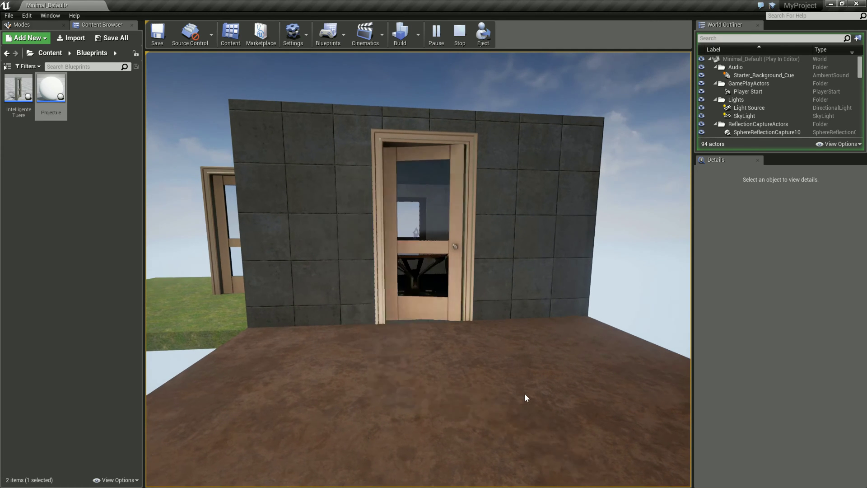
key(Escape)
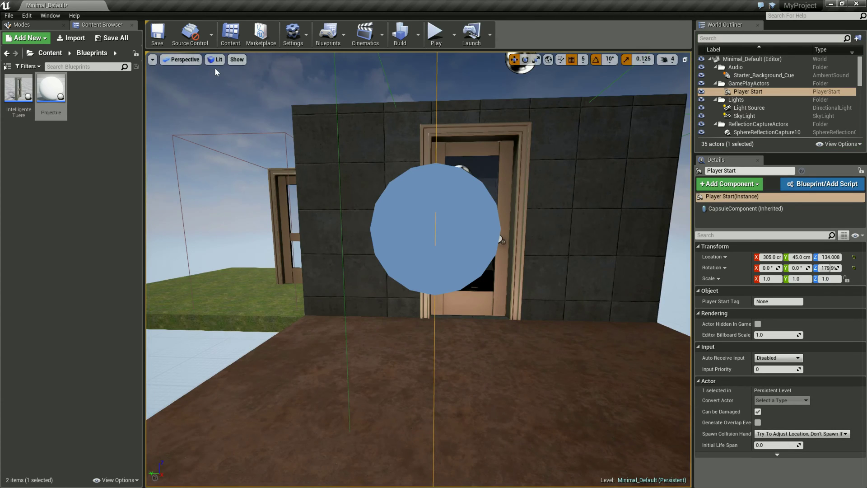
Open the Level Blueprint from the Blueprints toolbar menu.
click(332, 47)
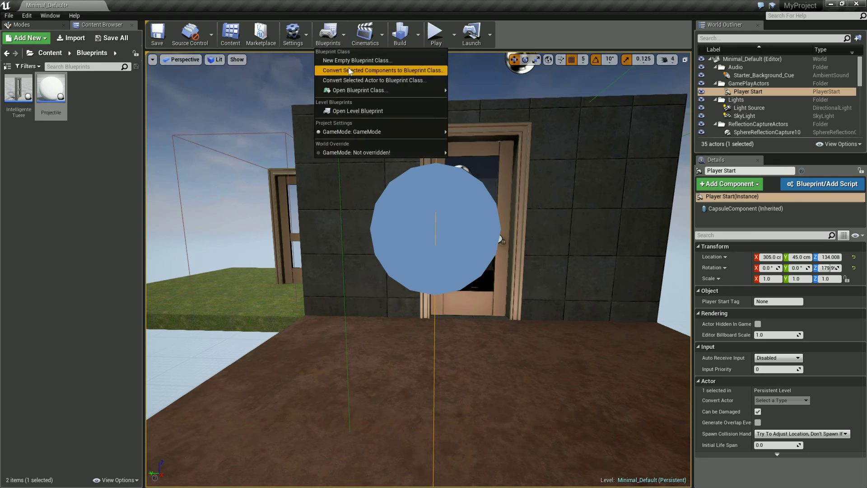
mouse_move(358, 110)
click(486, 214)
Pan the Event Graph past the Auto-Türe and Licht groups to the SpawnActor and Make Transform nodes.
mouse_move(407, 320)
right_down()
mouse_move(278, 185)
mouse_move(255, 178)
right_up()
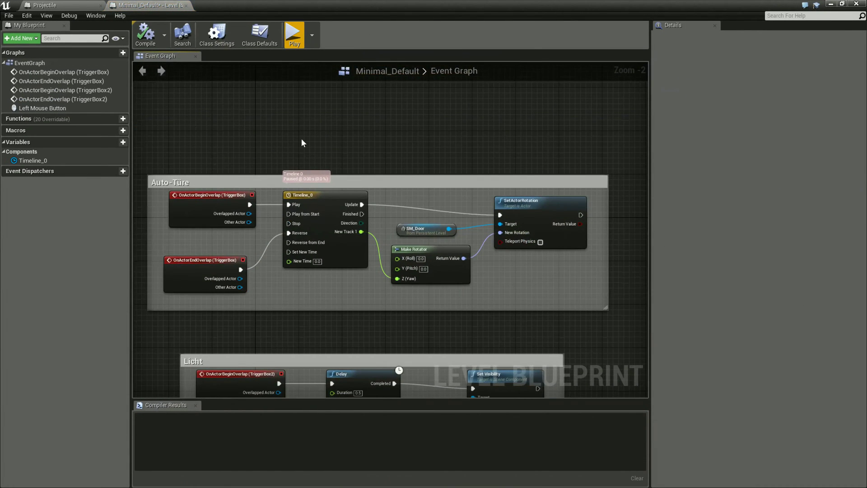
right_drag(318, 129, 369, 96)
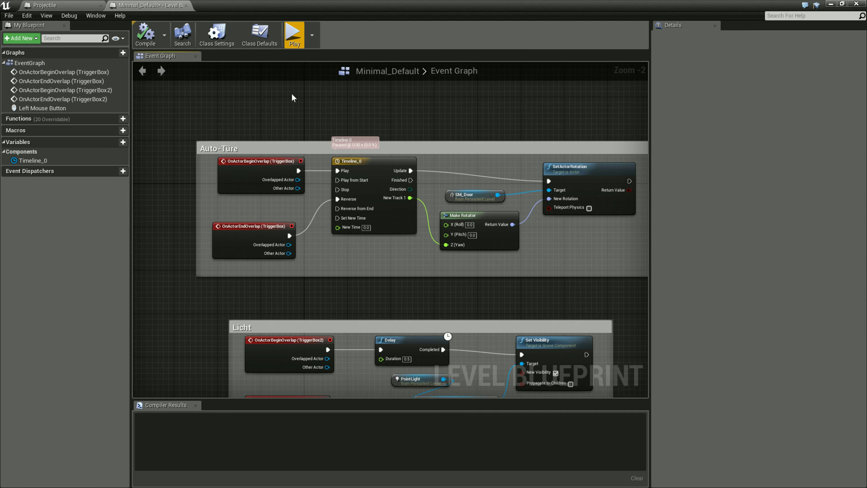
click(48, 7)
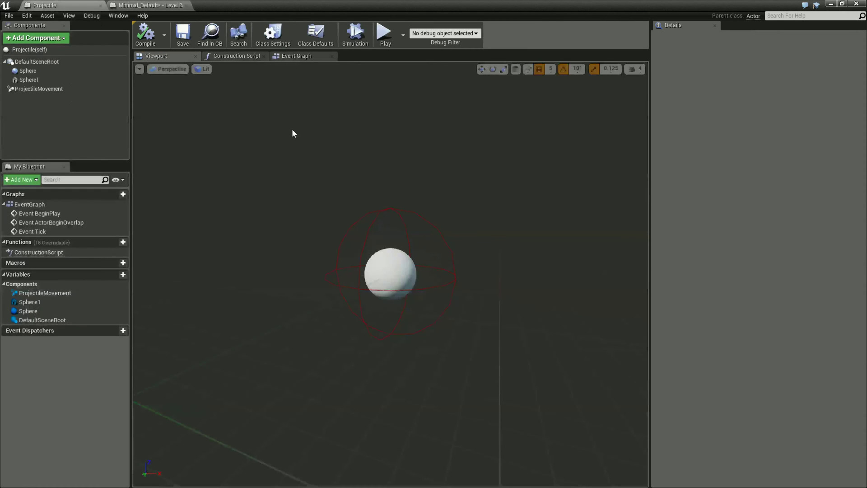
click(150, 6)
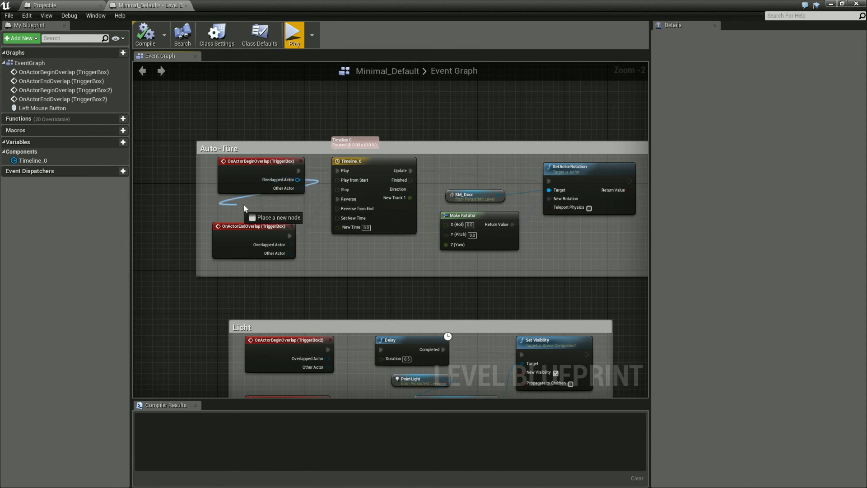
drag(287, 182, 207, 202)
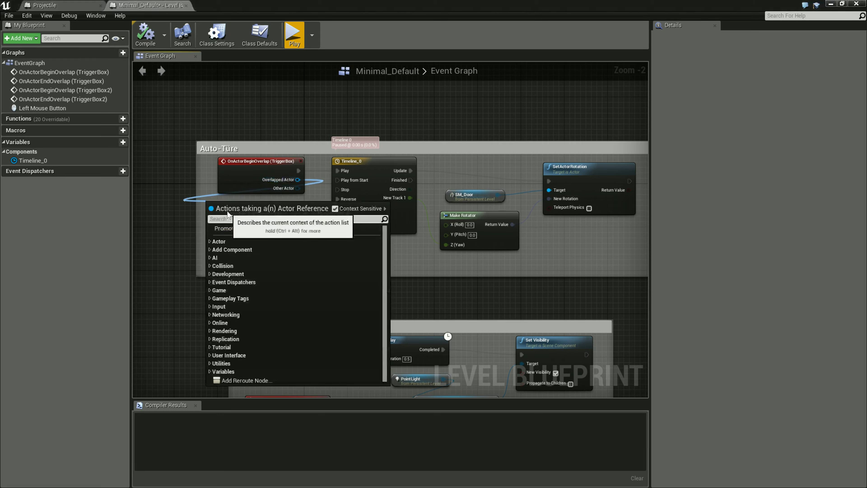
click(289, 122)
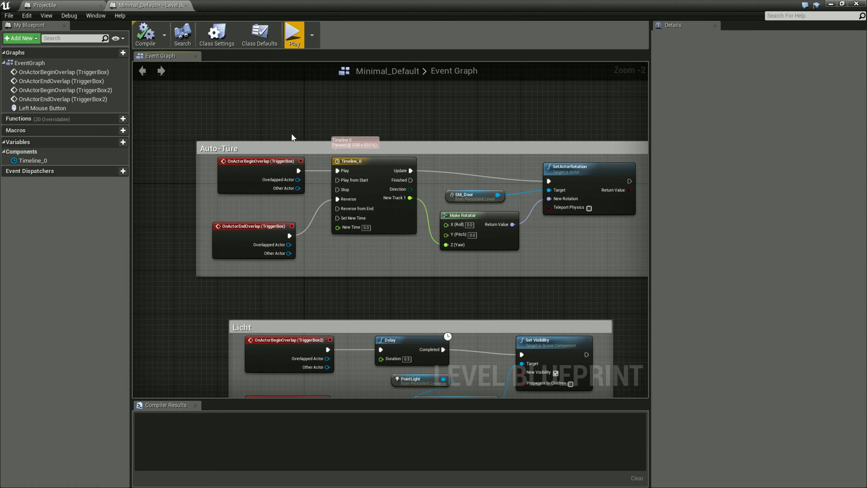
click(258, 170)
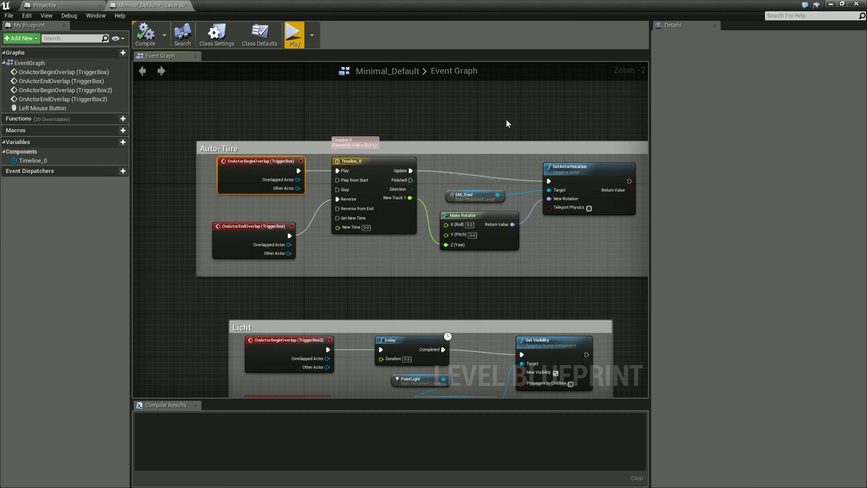
mouse_move(382, 123)
right_down()
mouse_move(459, 283)
mouse_move(478, 283)
right_up()
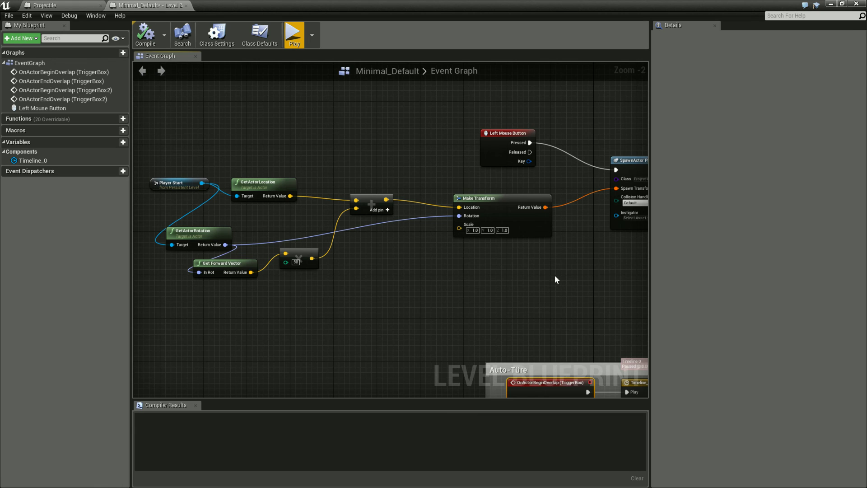
Change the SpawnActor class from Projectile to IntelligenteTuere, compile the Level Blueprint, and start Play.
right_drag(565, 274, 454, 262)
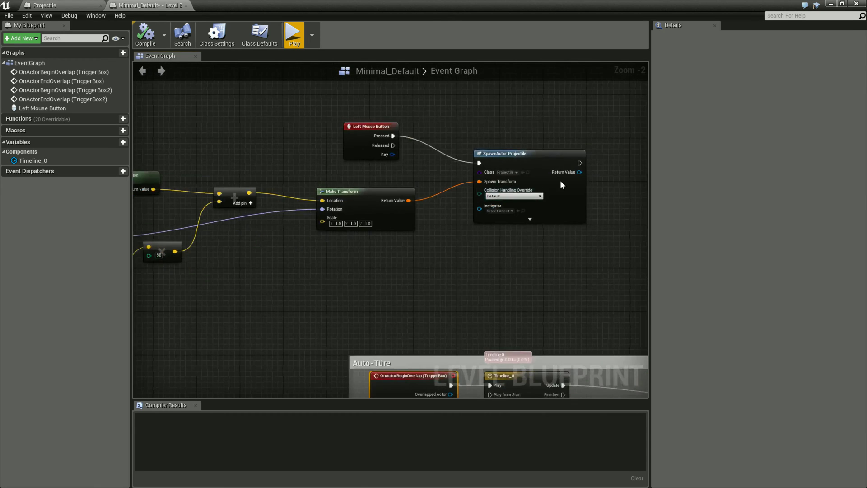
drag(538, 152, 534, 143)
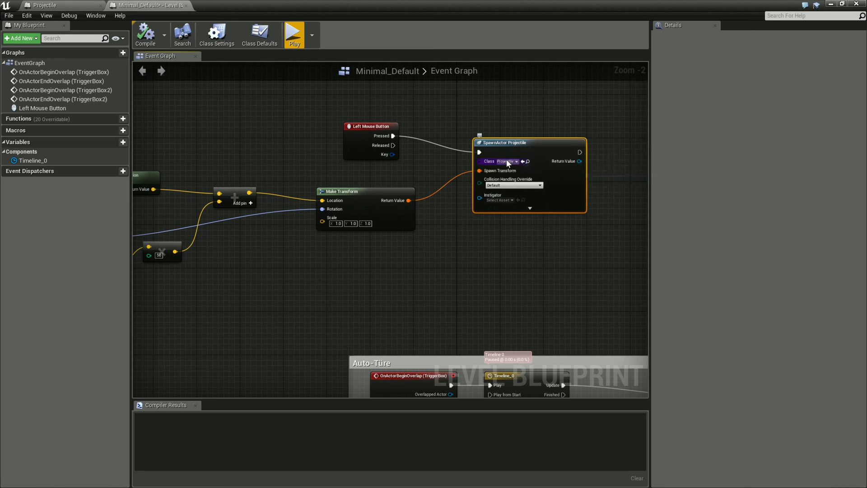
click(57, 5)
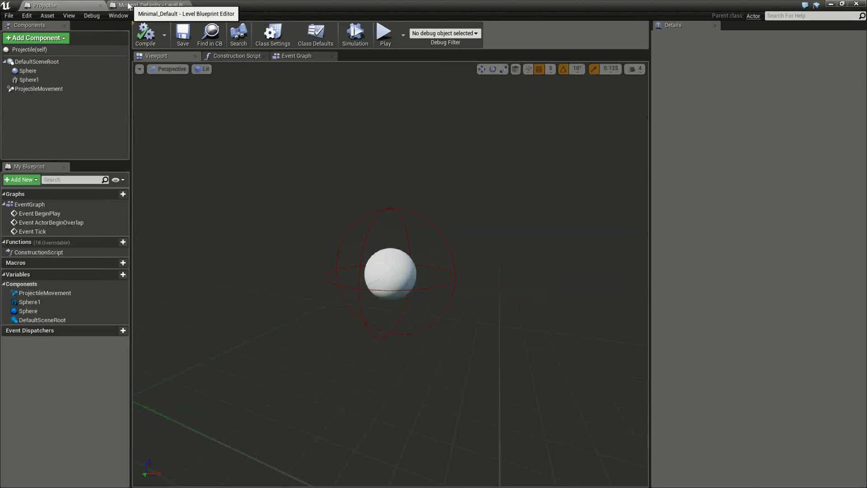
click(154, 5)
click(507, 162)
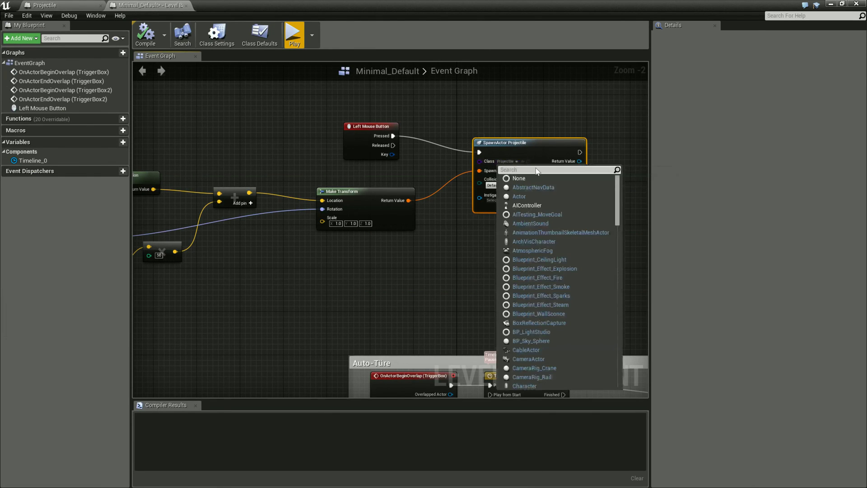
text(Inte)
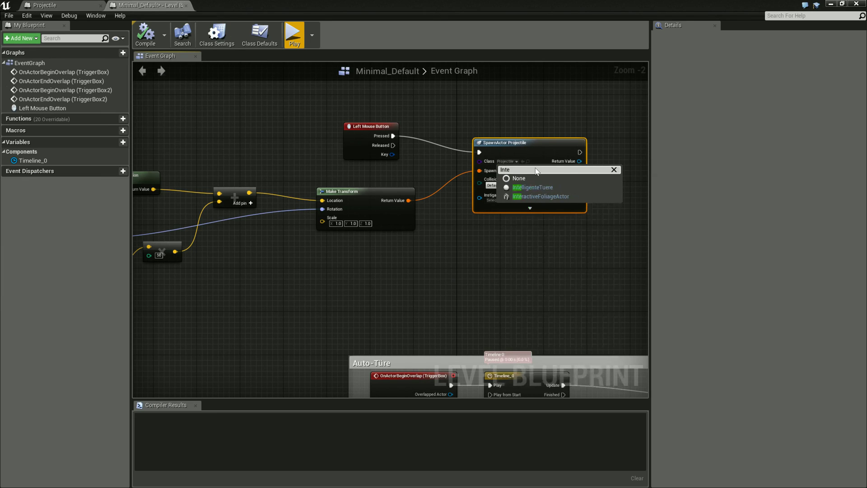
click(539, 188)
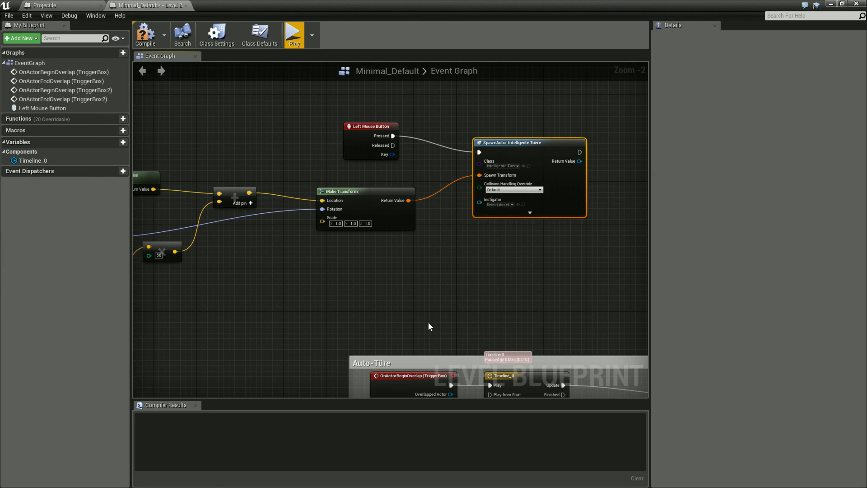
click(145, 34)
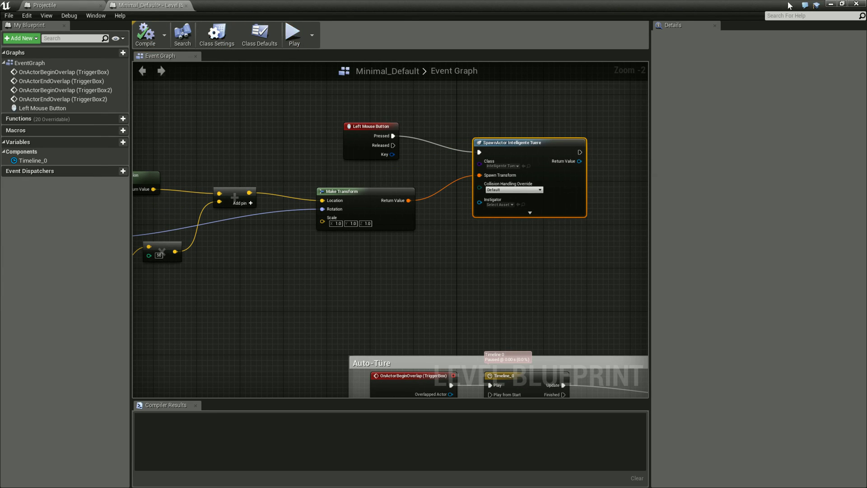
click(830, 4)
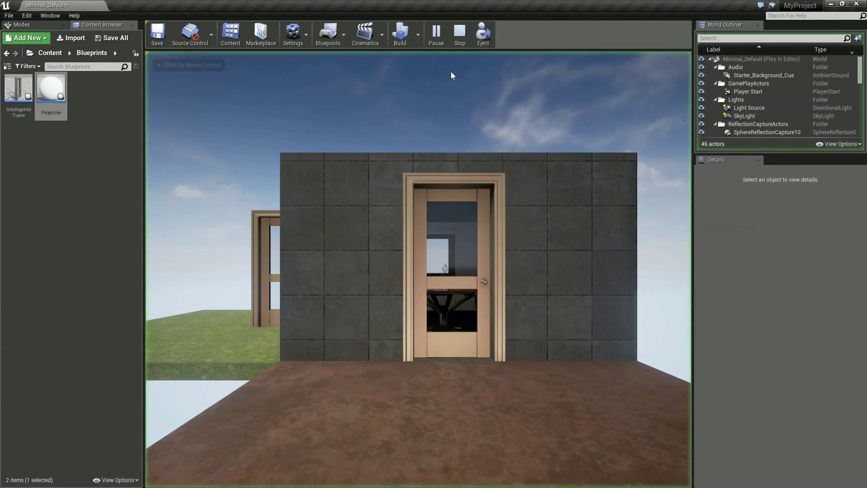
Click in the game view to spawn IntelligenteTuere doors, exit Play with Esc, and move the editor view toward the door.
click(450, 75)
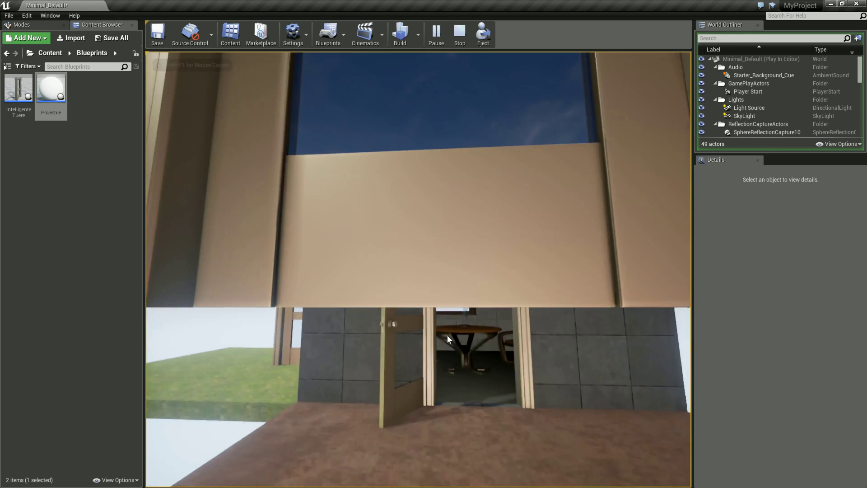
key(Escape)
right_drag(472, 277, 464, 326)
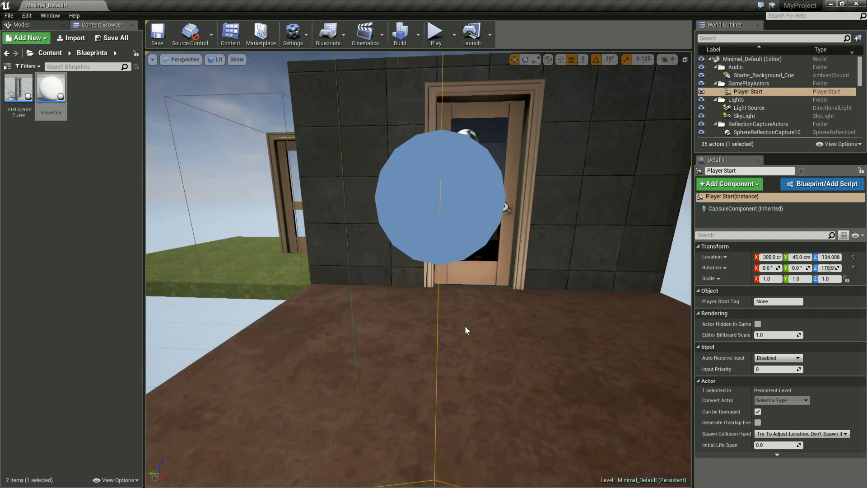